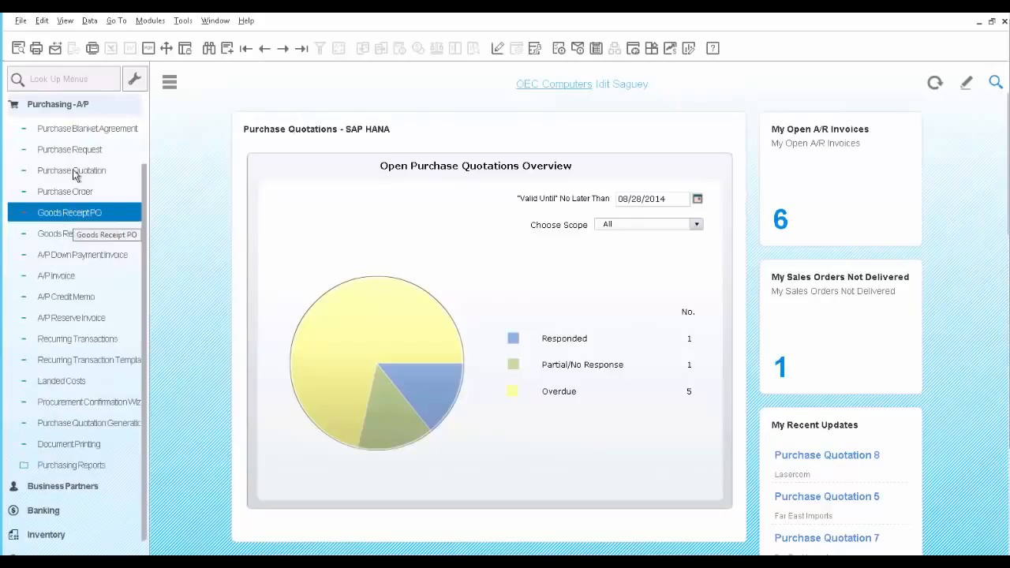
Step: Load Far East Imports' 'J.B Printer Purchase 2012' blanket agreement and display its four item lines
left_click(72, 132)
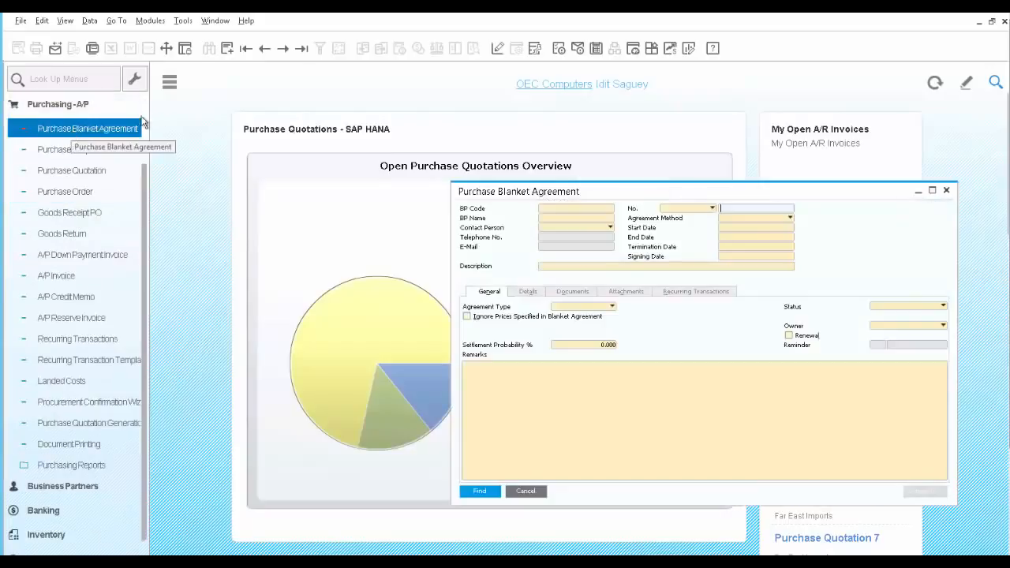
left_click(300, 49)
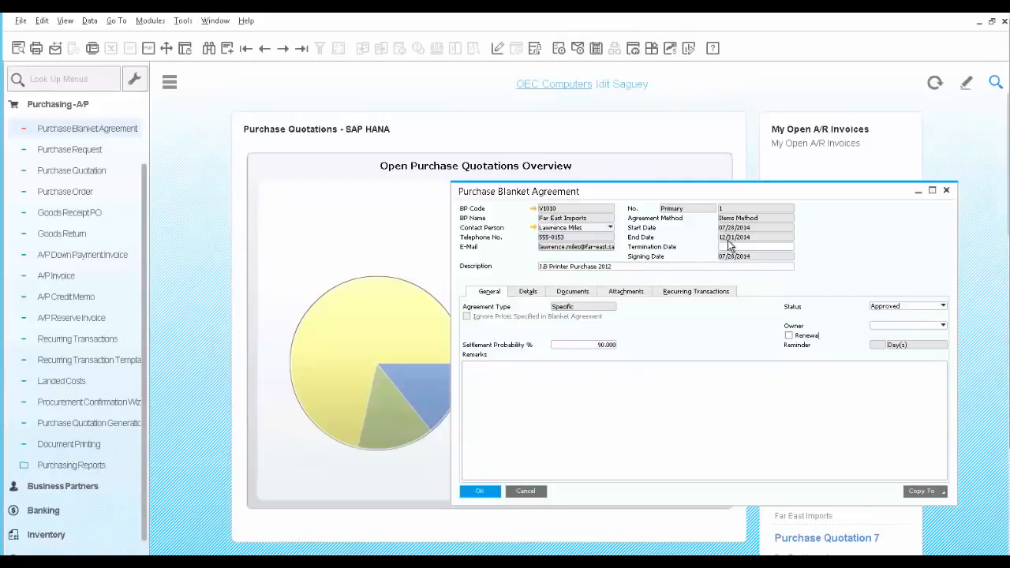
left_click(601, 268)
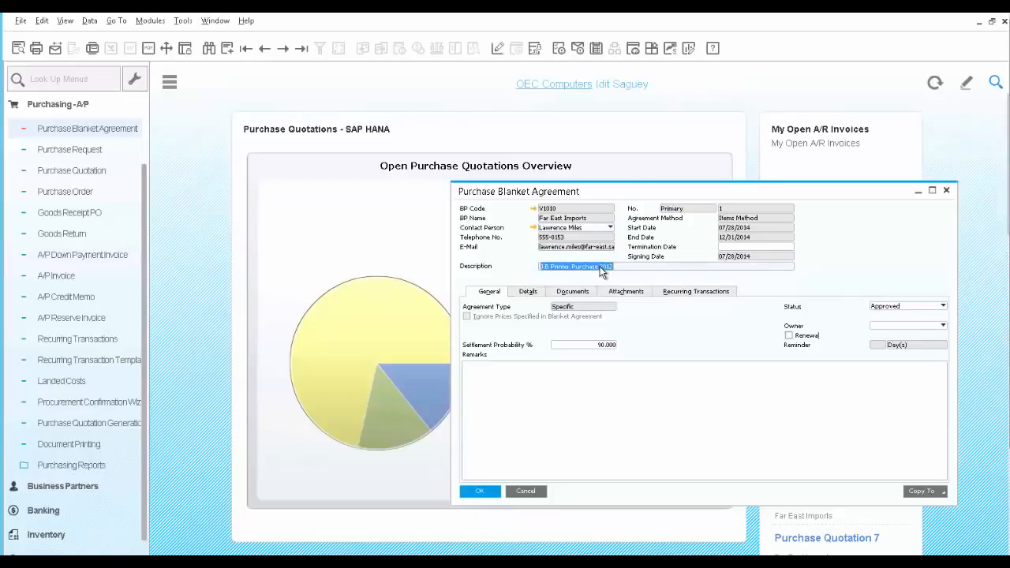
left_click(524, 294)
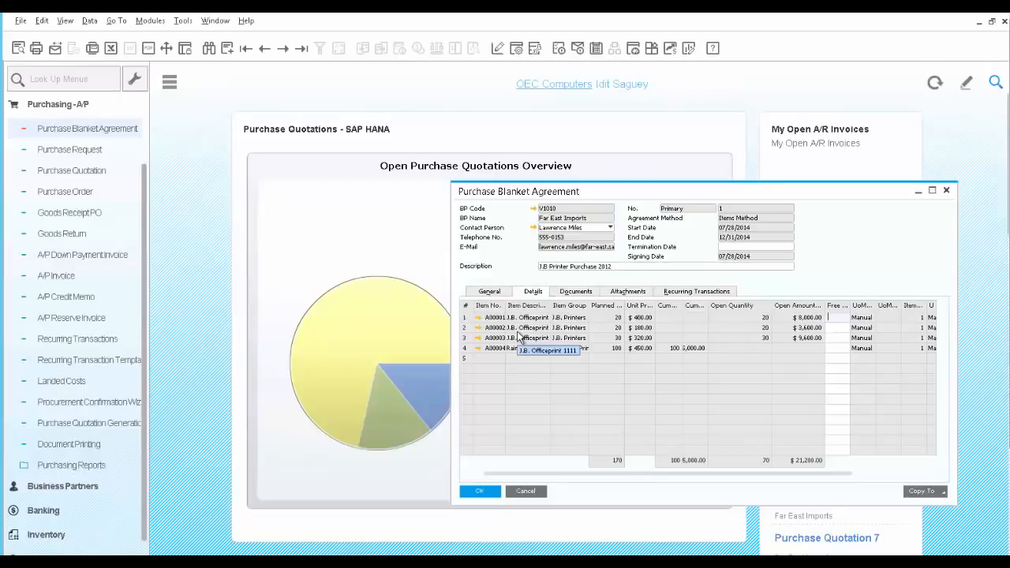
double_click(468, 341)
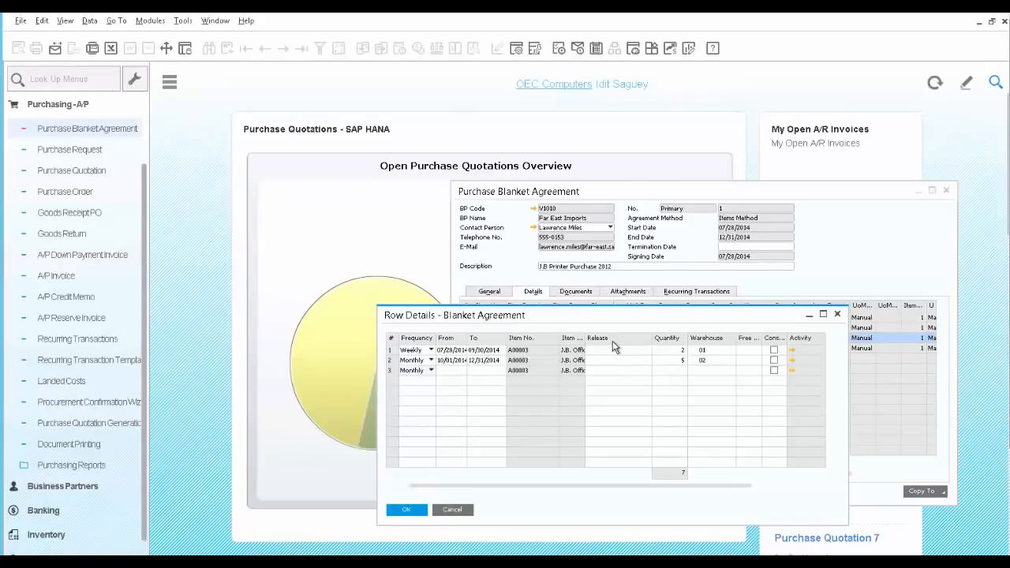
left_click(411, 507)
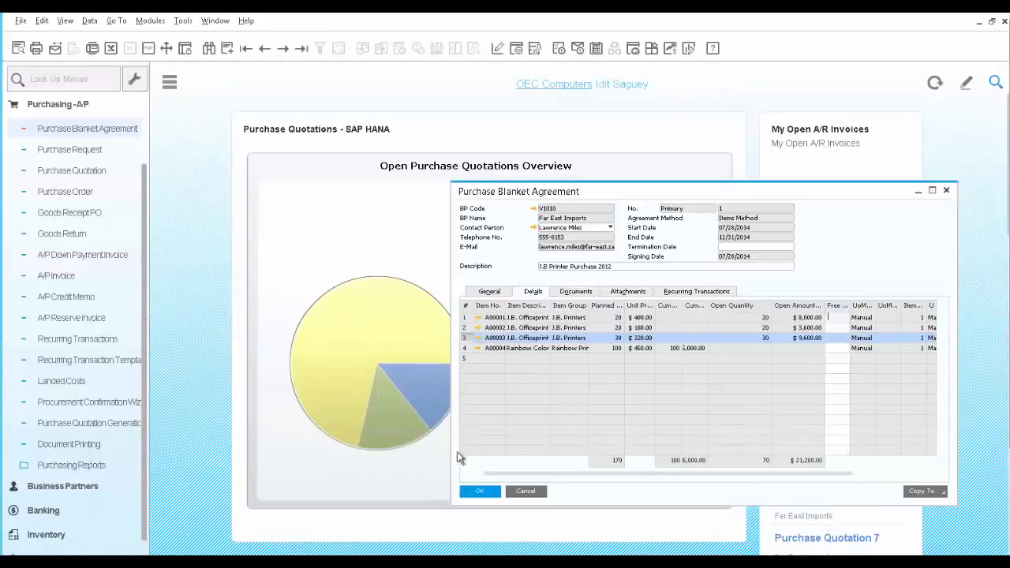
left_click(464, 348)
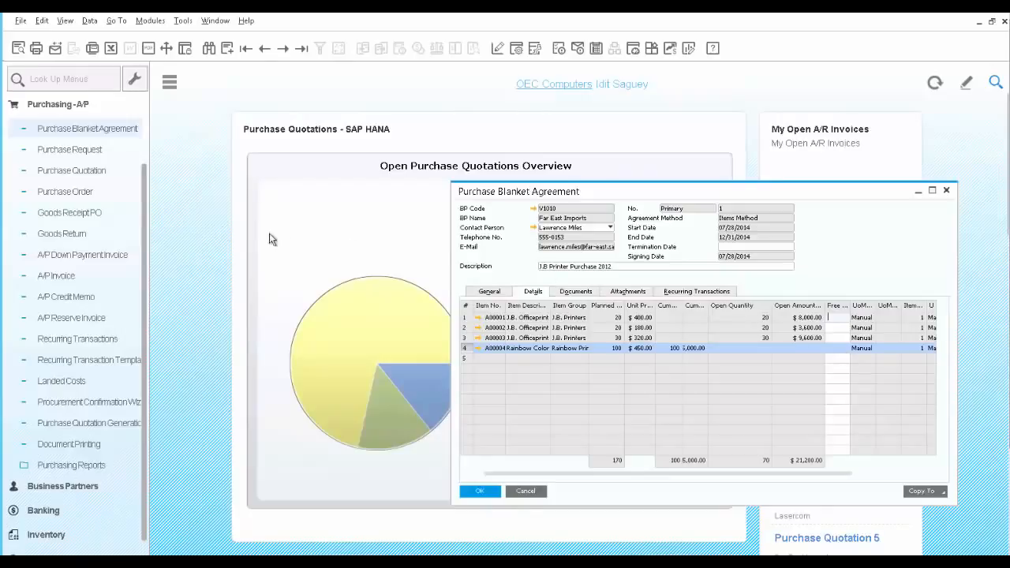
Step: Start a purchase order for vendor Far East Imports (V1010) with item A00001 on line 1
left_click(77, 193)
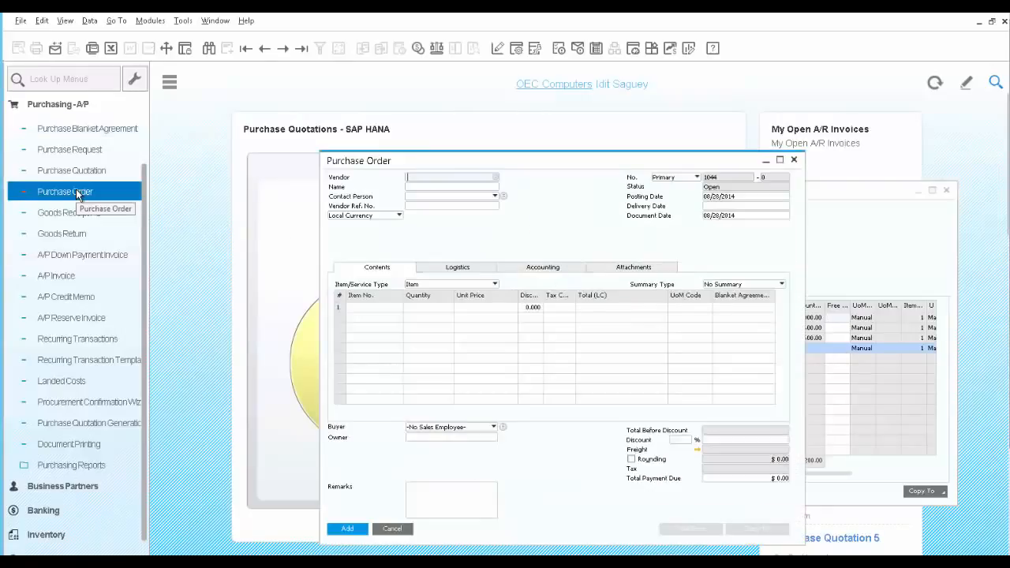
left_click(496, 179)
left_click(468, 305)
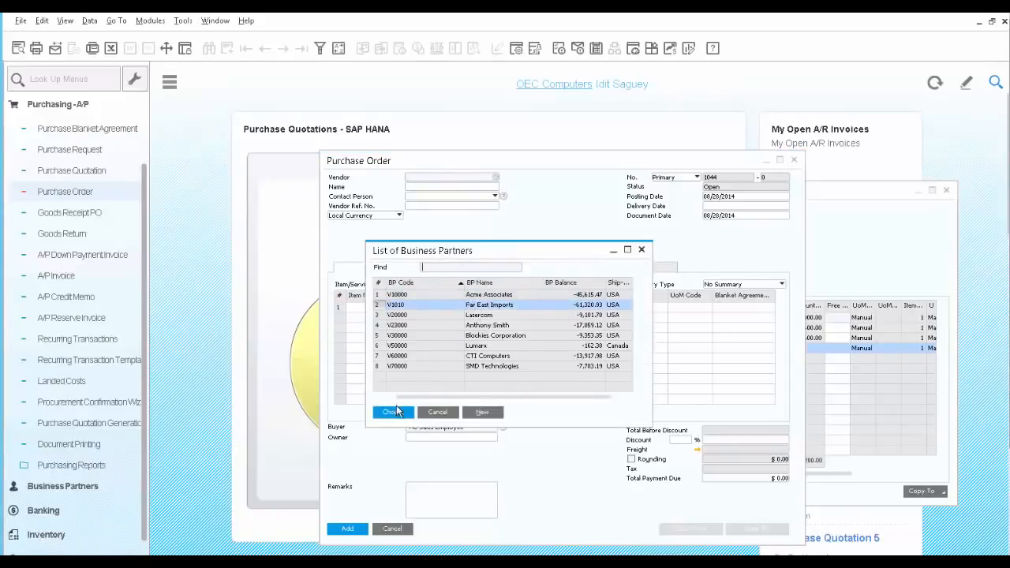
left_click(393, 412)
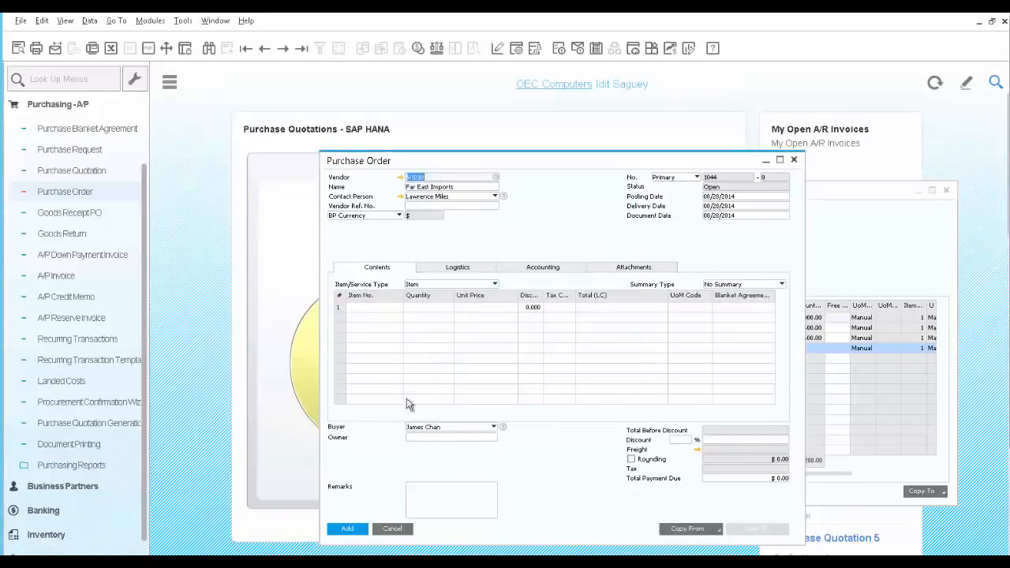
left_click(394, 309)
left_click(398, 309)
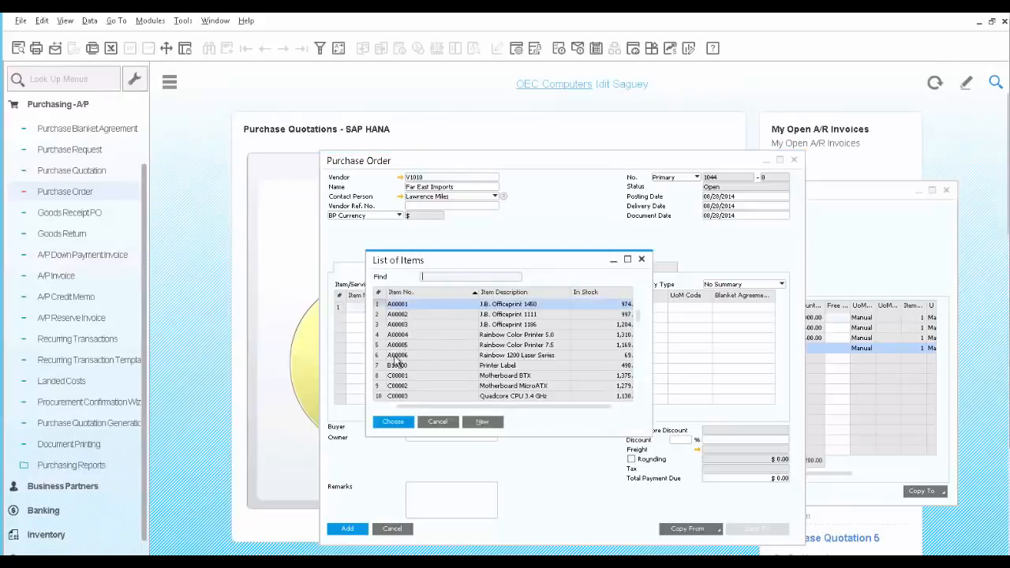
left_click(393, 422)
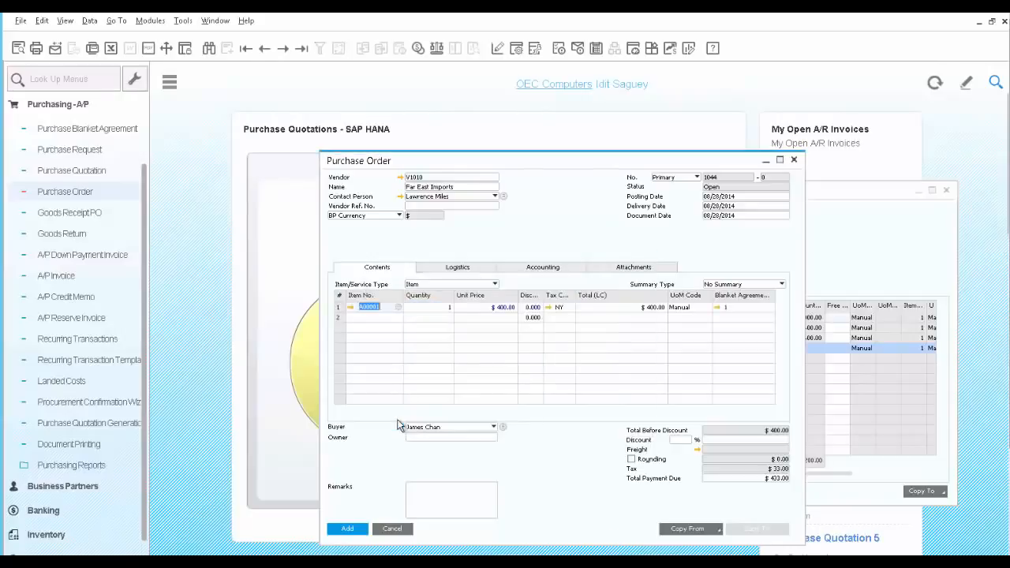
Step: Check the line's link to blanket agreement 1, then save the order as 1044
left_click(717, 309)
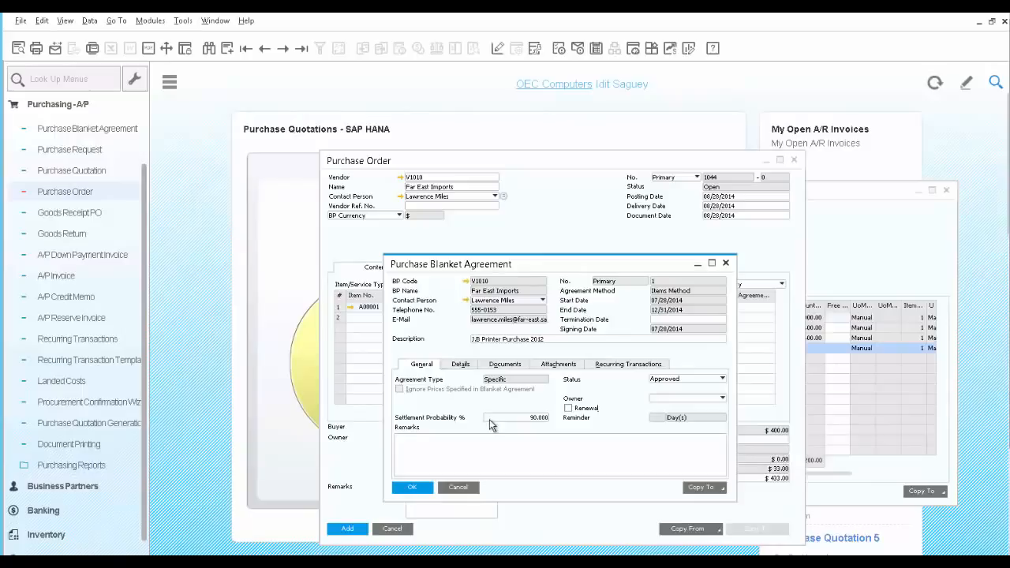
left_click(456, 488)
left_click(348, 530)
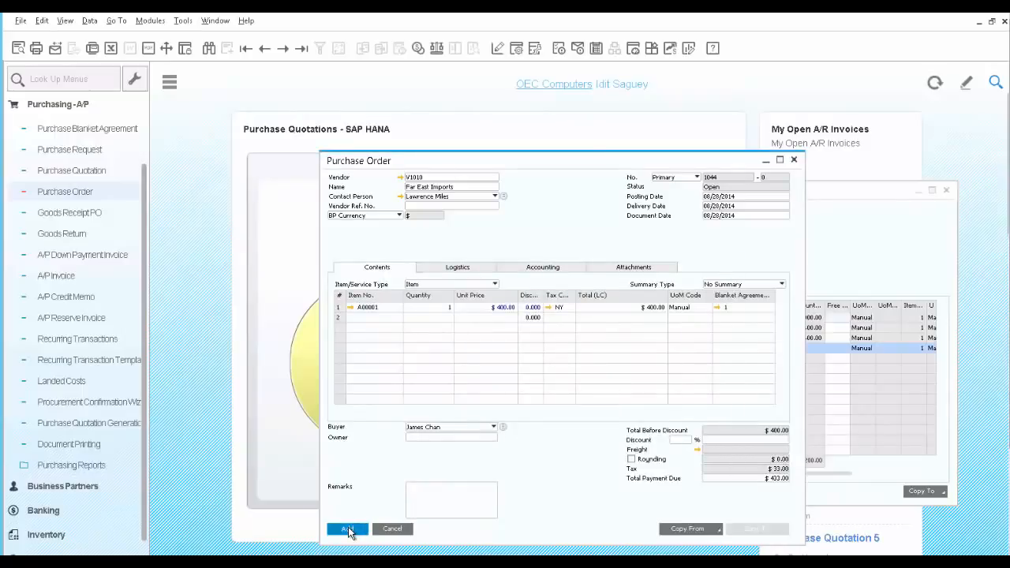
left_click(300, 48)
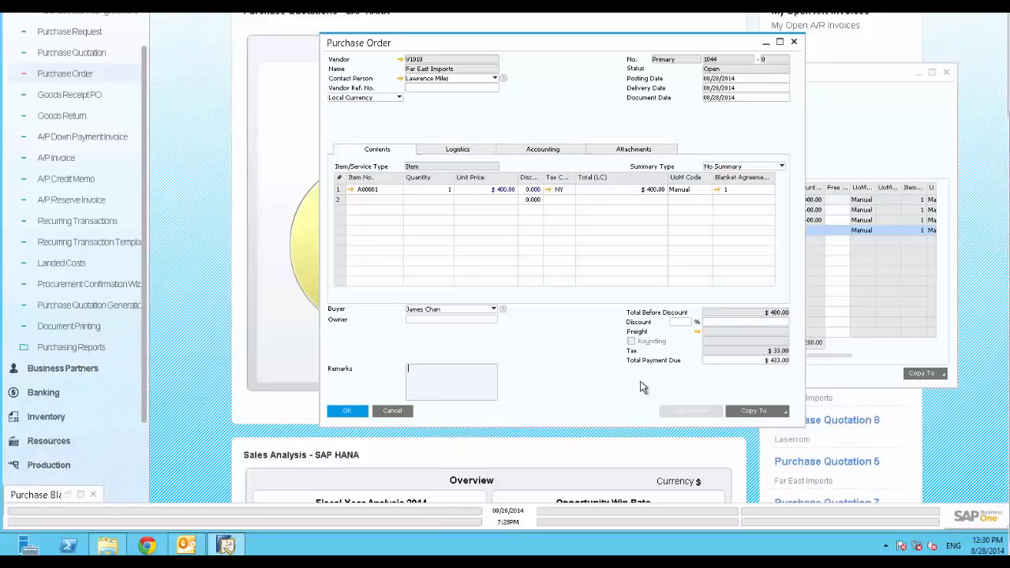
Step: Show the Copy To document options for purchase order 1044
left_click(783, 412)
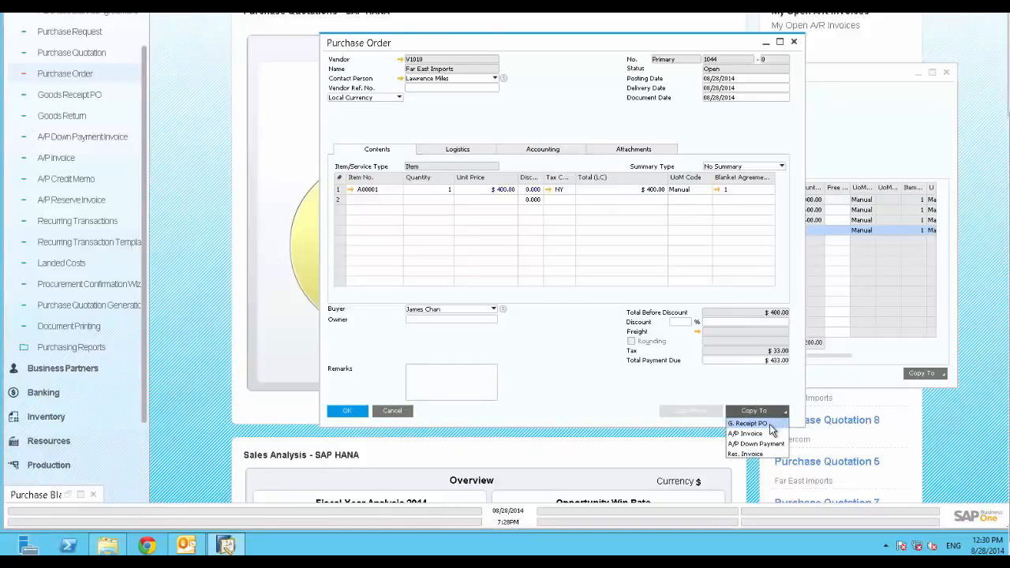
Step: Copy purchase order 1044 into goods receipt PO 940, add it, and show its Copy To options
left_click(750, 424)
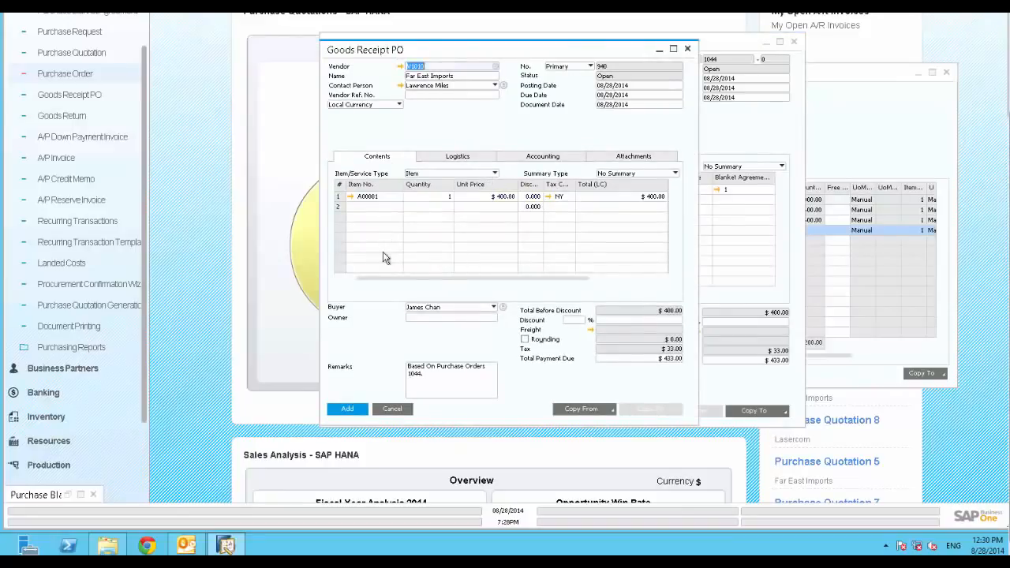
left_click(344, 405)
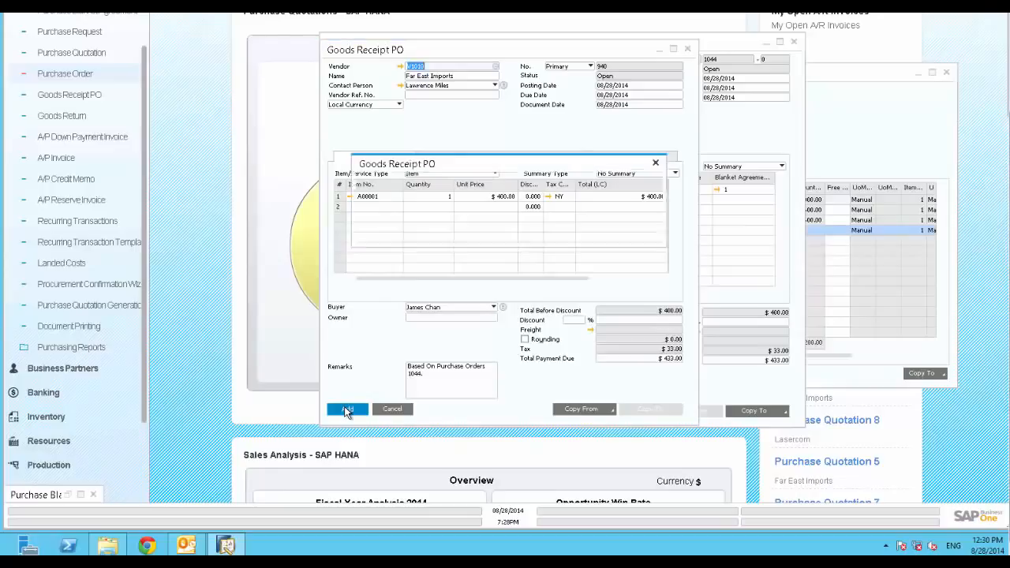
left_click(381, 232)
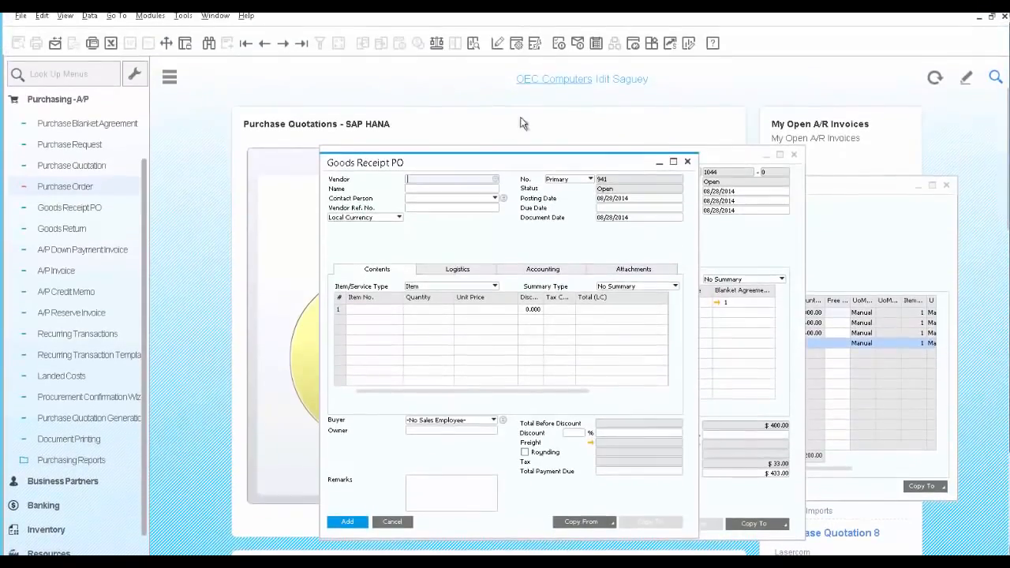
left_click(298, 43)
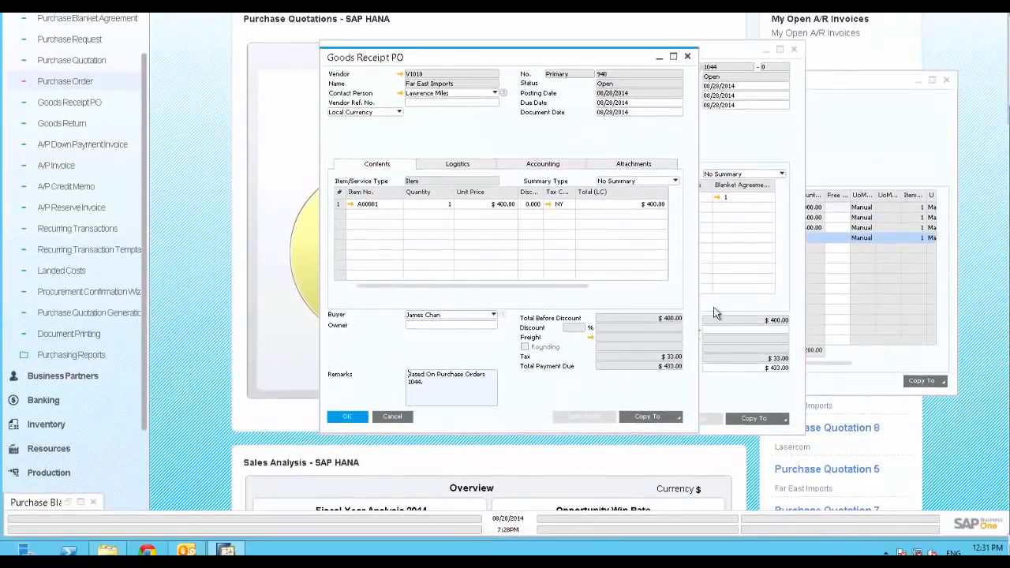
left_click(676, 418)
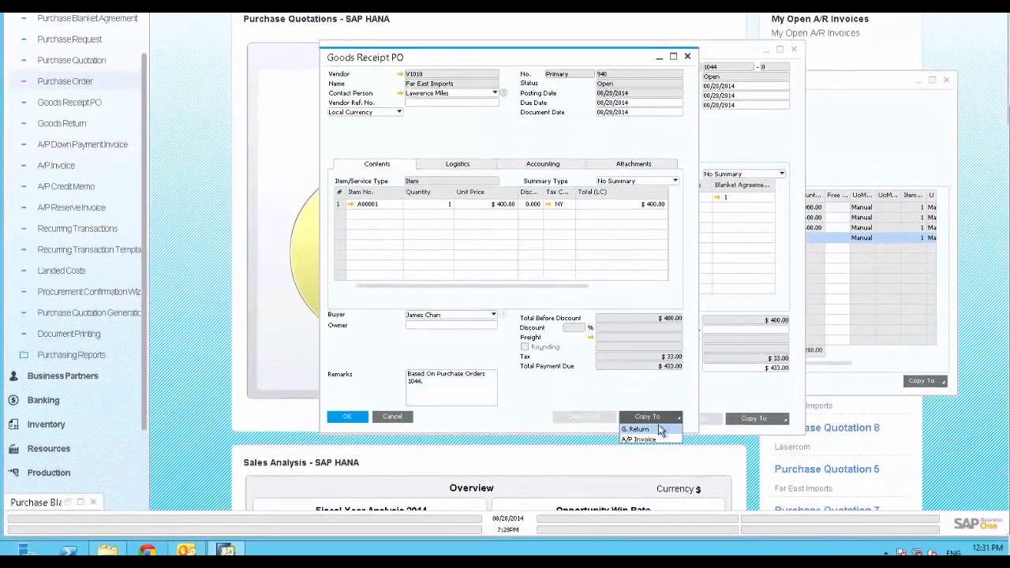
Step: Copy goods receipt 940 into A/P invoice 418 for $433 and add it
left_click(652, 439)
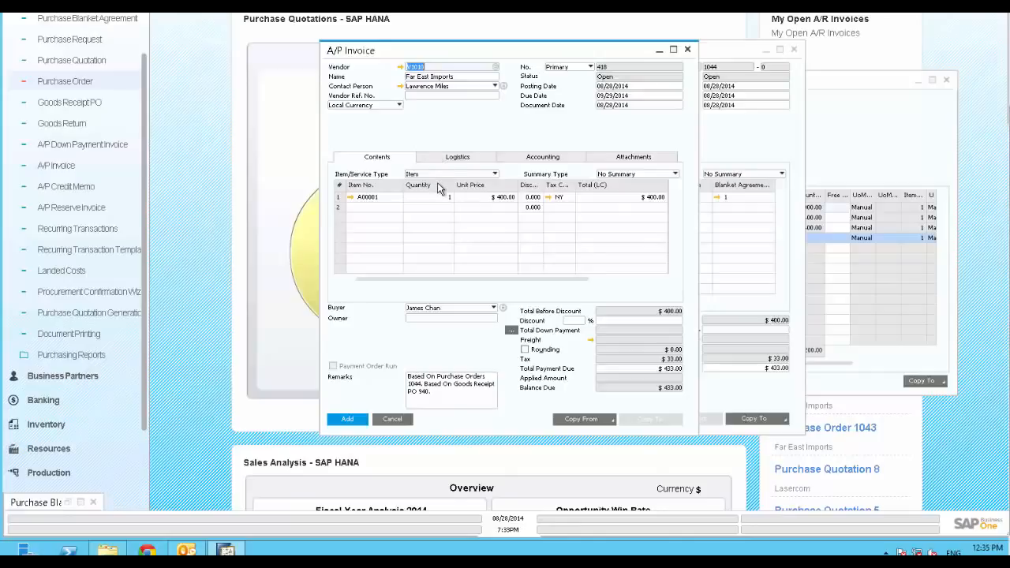
left_click(348, 420)
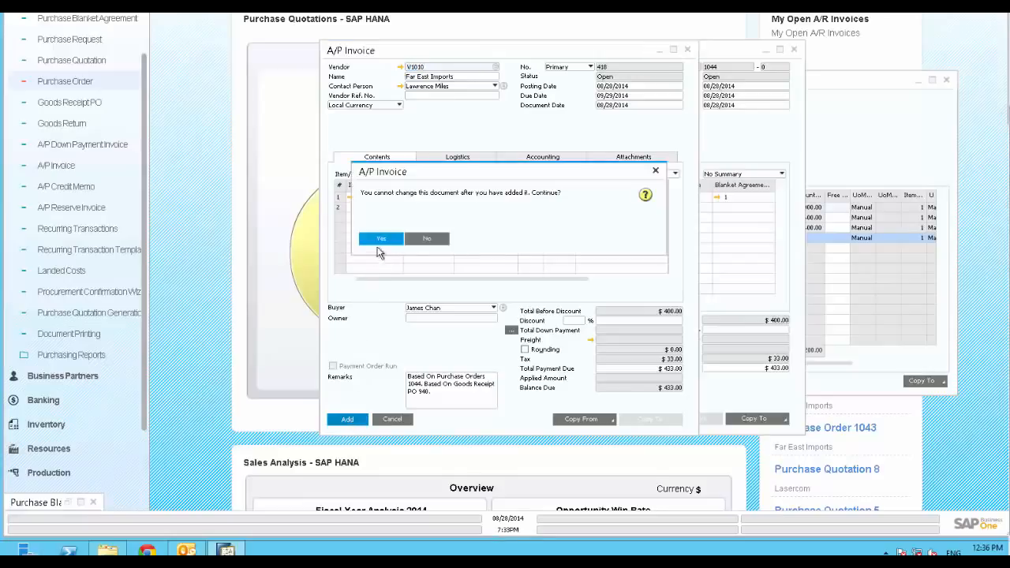
left_click(381, 240)
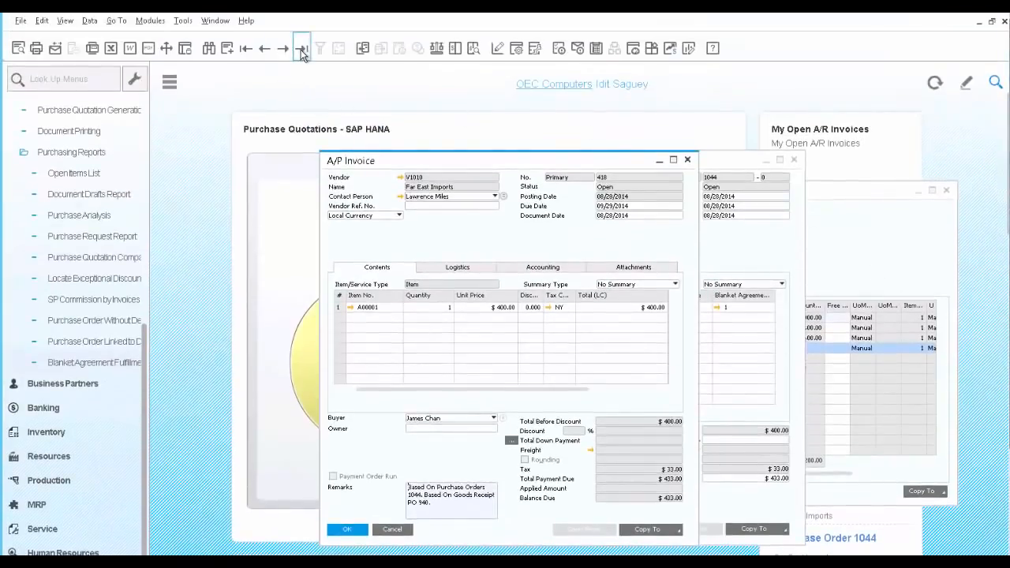
Step: Display invoice 418's relationship map, review purchase order 1044, and rearrange the document boxes
right_click(455, 236)
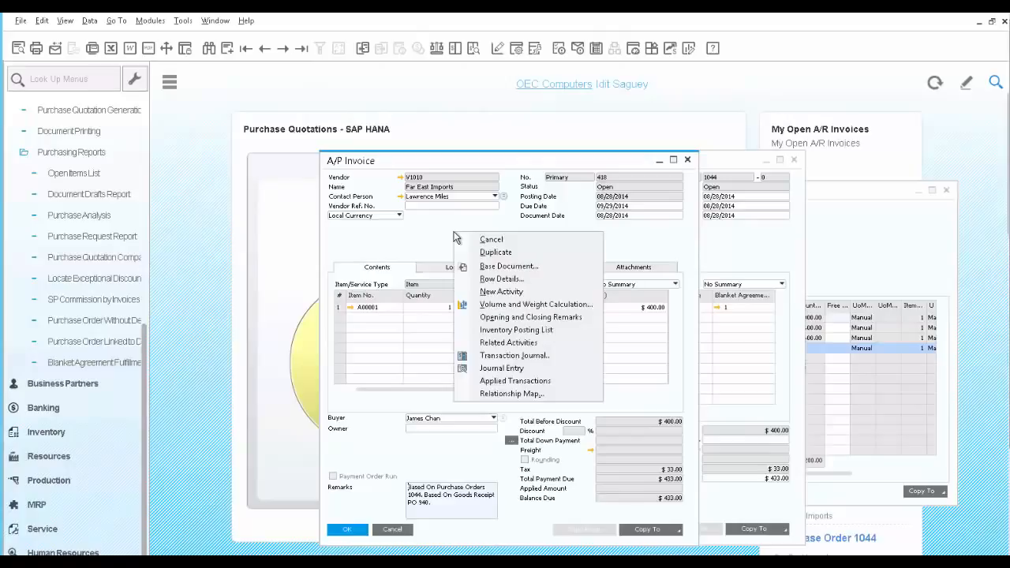
left_click(505, 393)
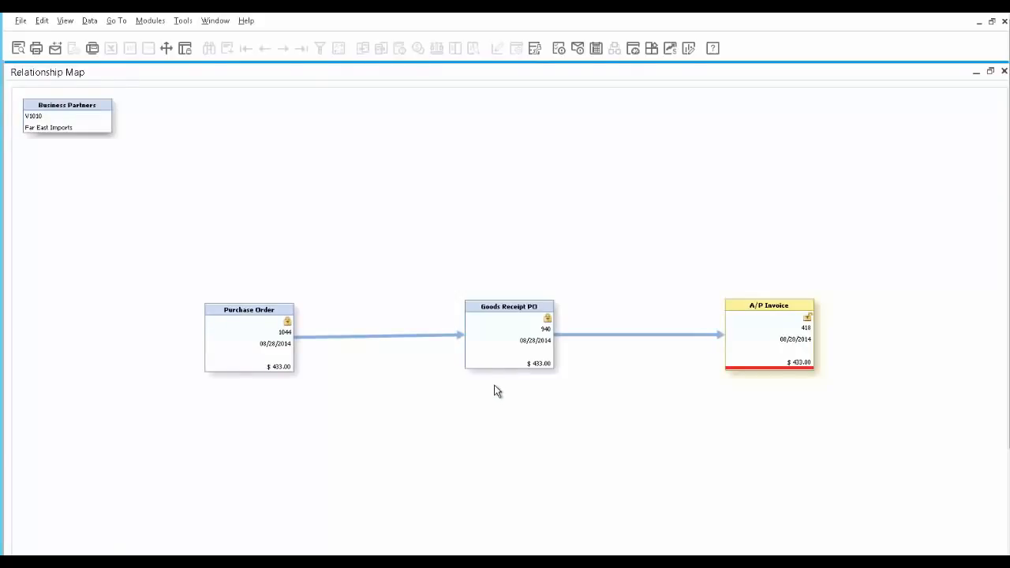
double_click(259, 345)
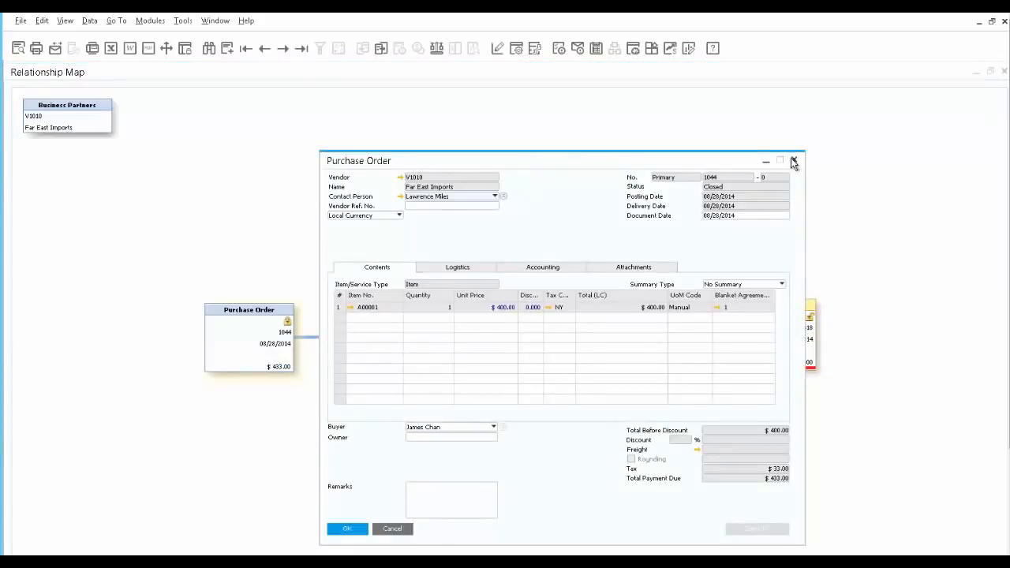
left_click(793, 161)
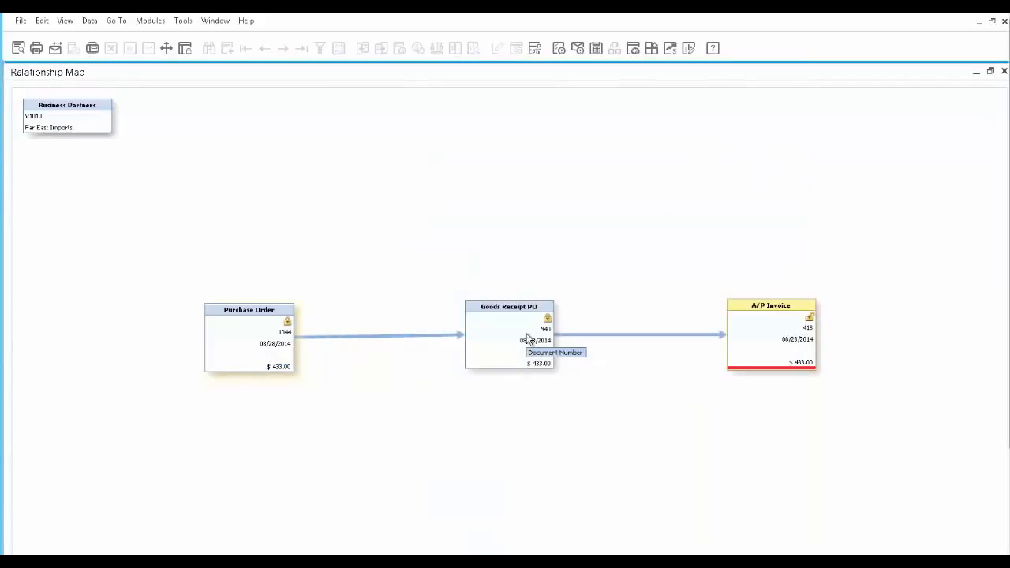
left_click_drag(778, 334, 777, 351)
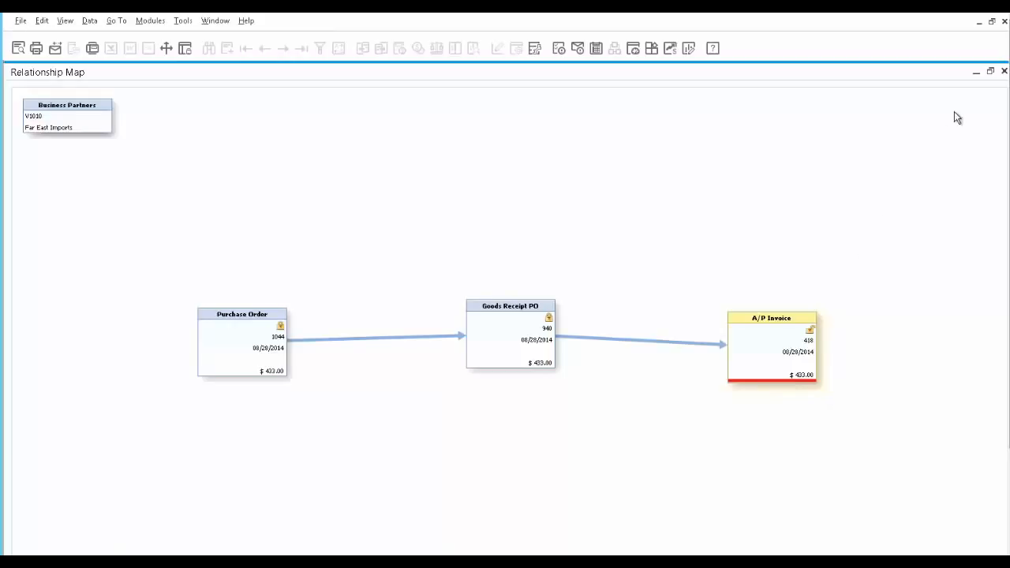
Step: Close the map and run the Blanket Agreement Fulfillment Report with default criteria
left_click(1004, 72)
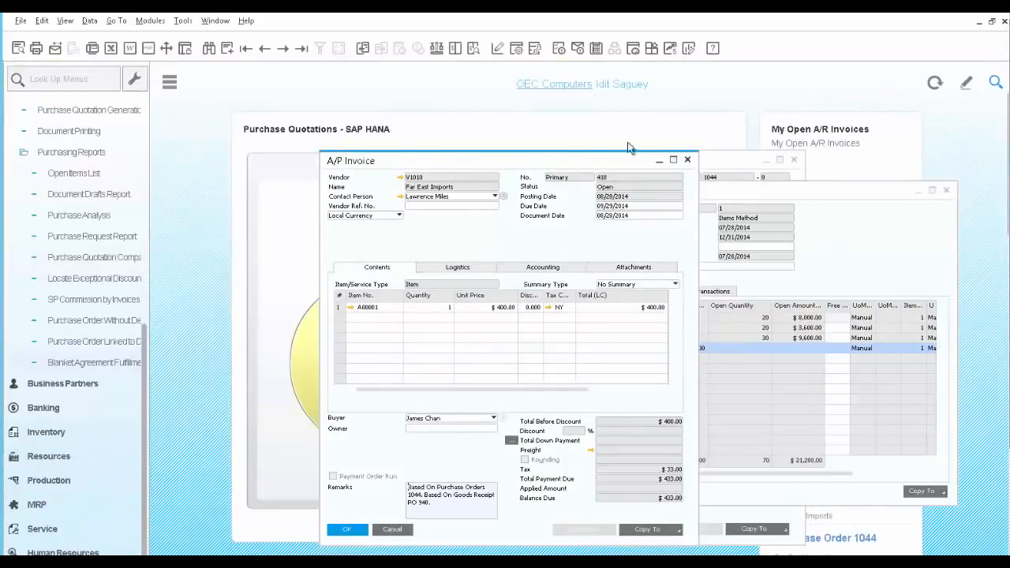
left_click(69, 362)
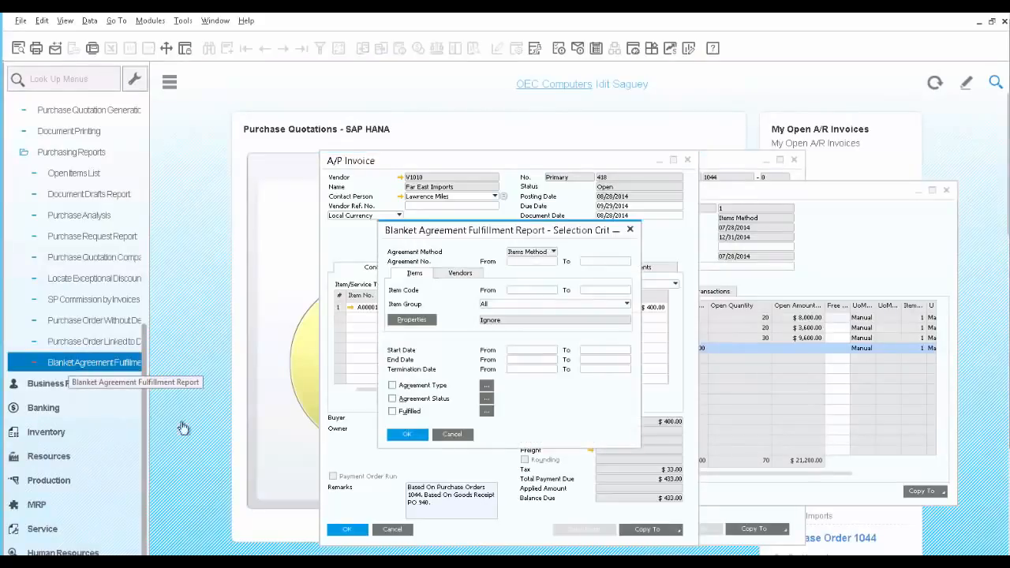
left_click(400, 434)
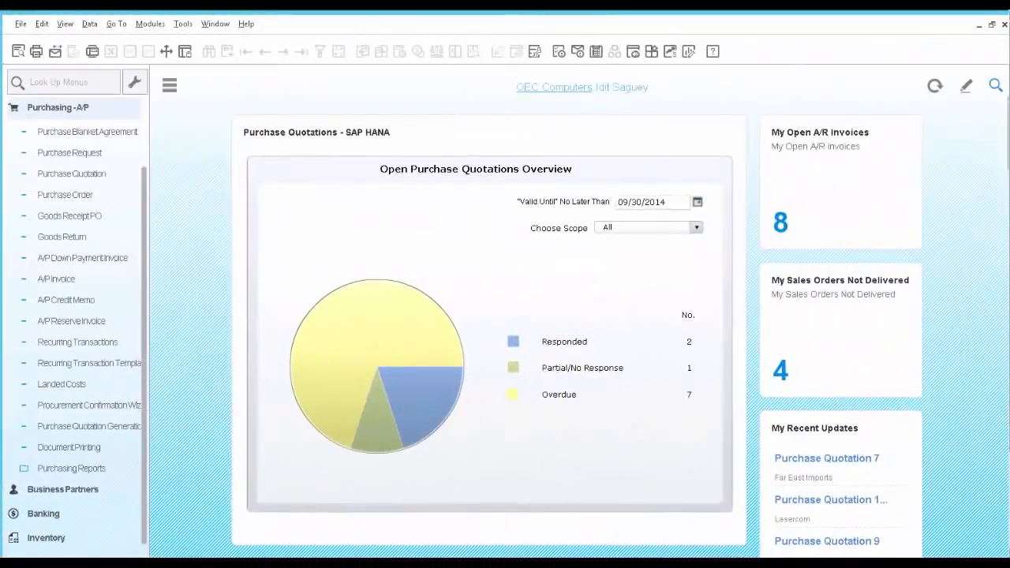
Step: Bring up purchase request 10 for a New Monitor and launch the Purchase Quotation Generation Wizard
left_click(63, 157)
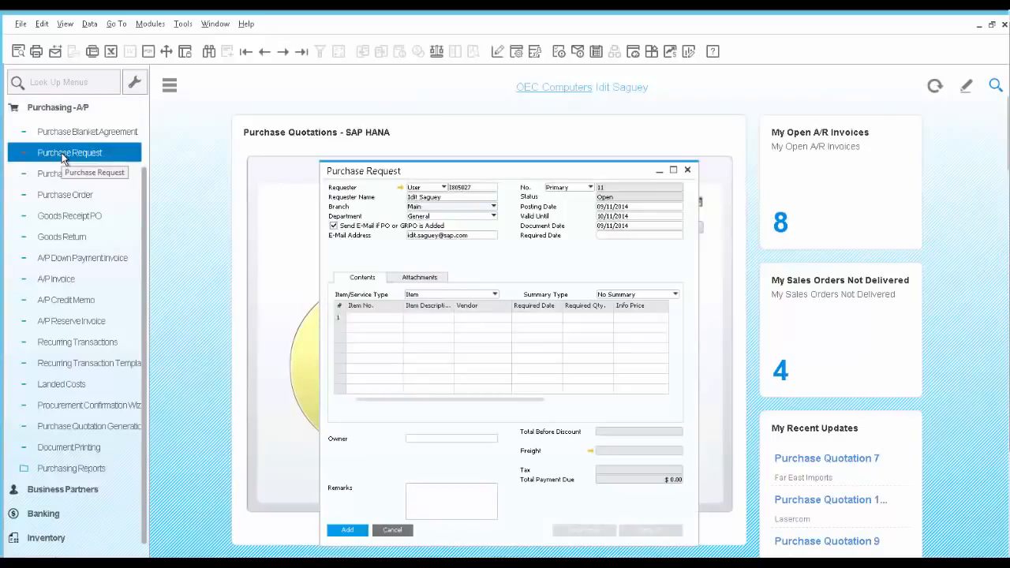
left_click(302, 54)
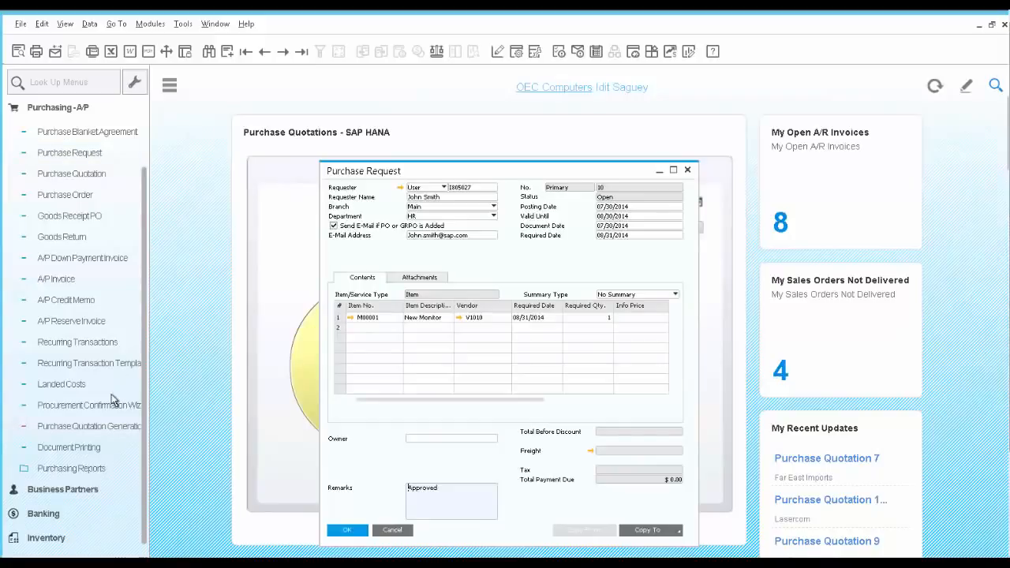
left_click(113, 429)
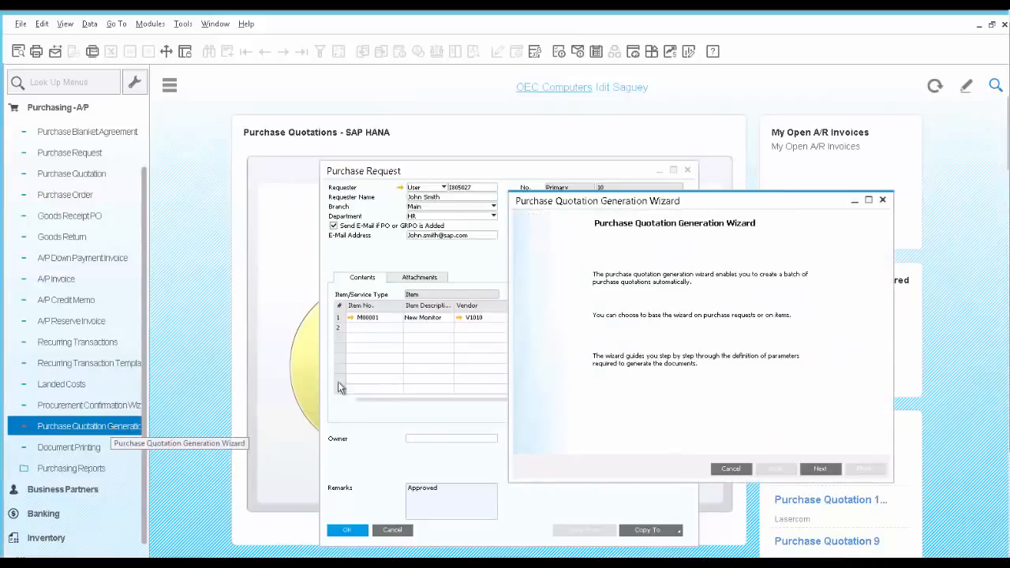
Step: Create a new wizard parameter set named 'New Monitor'
left_click(823, 469)
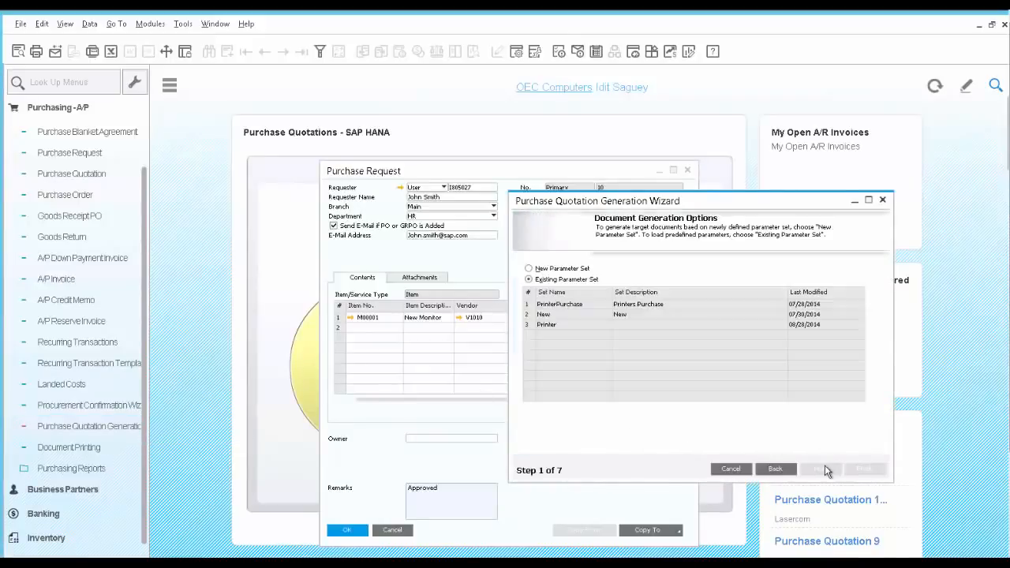
left_click(569, 268)
left_click(652, 322)
type("New Monitor")
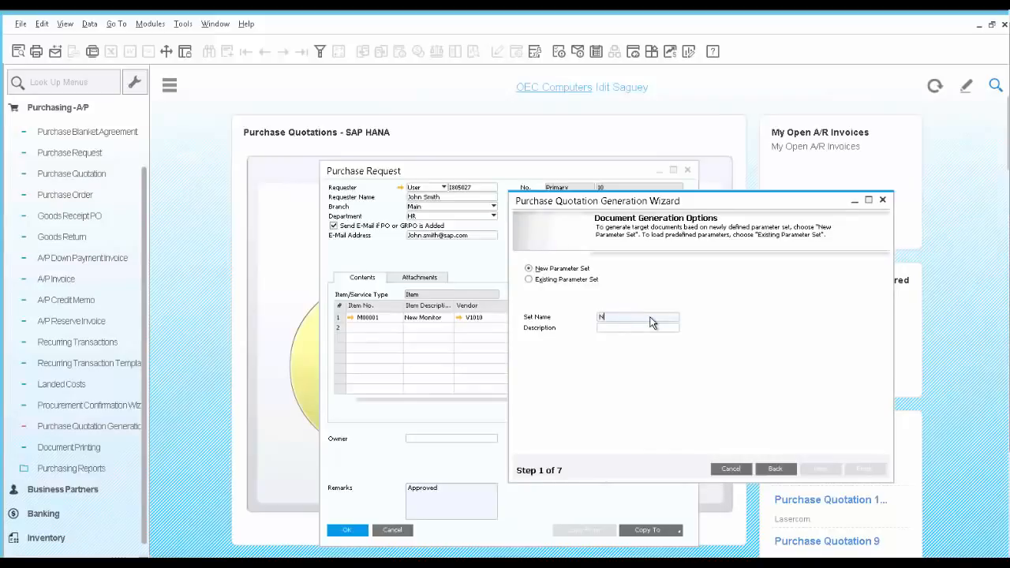
key("Tab")
Step: Base the quotations on purchase requests for item code M00001 and continue to item selection
left_click(822, 470)
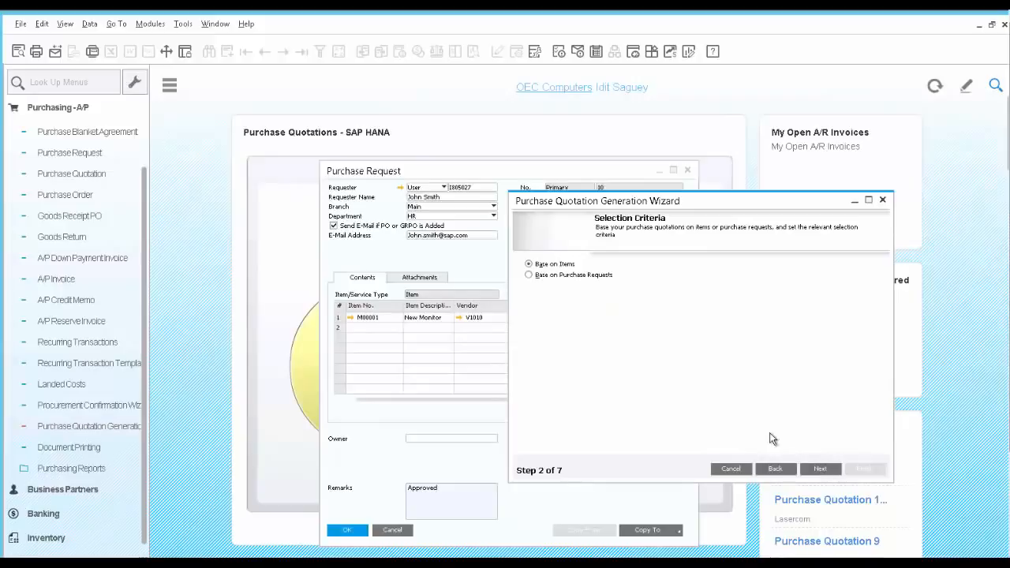
left_click(529, 276)
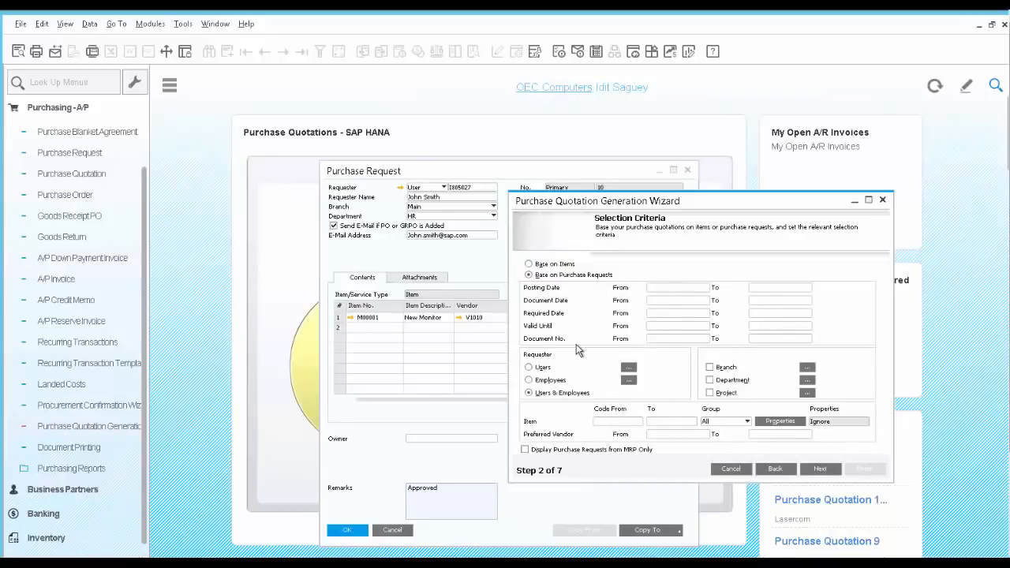
left_click(610, 423)
type("M00001")
key("Tab")
left_click(821, 469)
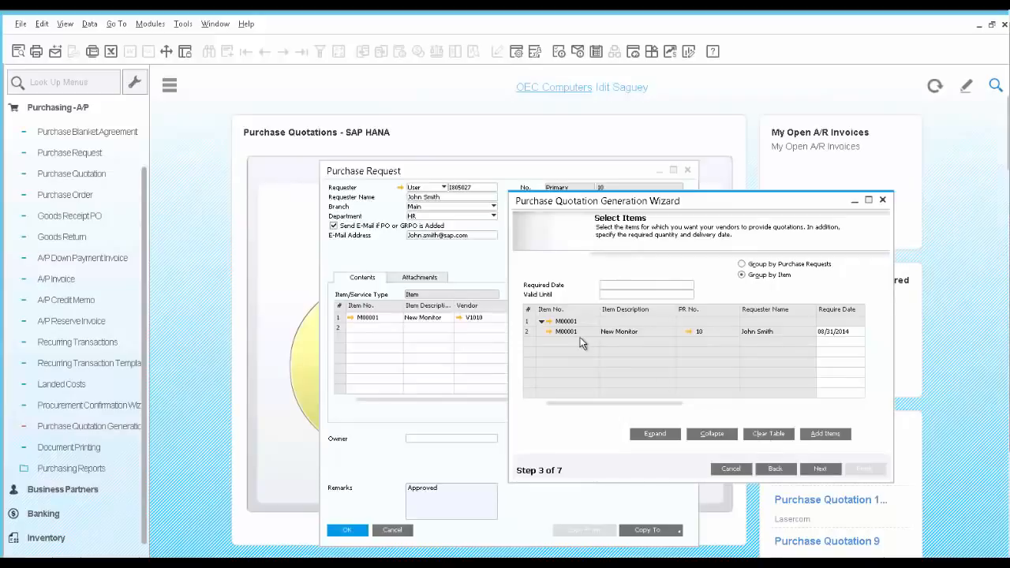
Step: Review purchase request 10, then set Required Date 09/16/2014 and Valid Until 09/13/2014
left_click(689, 332)
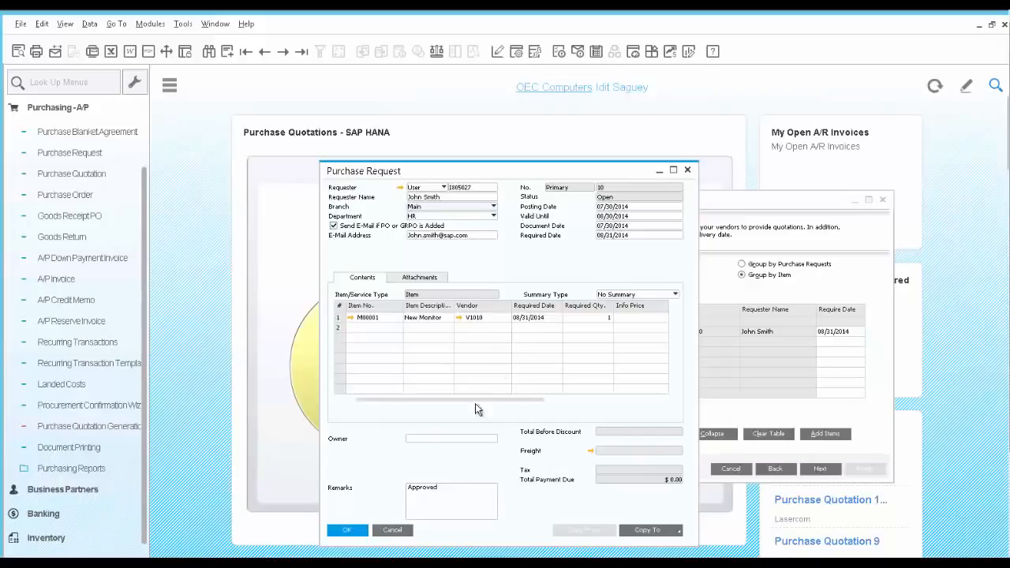
left_click(393, 530)
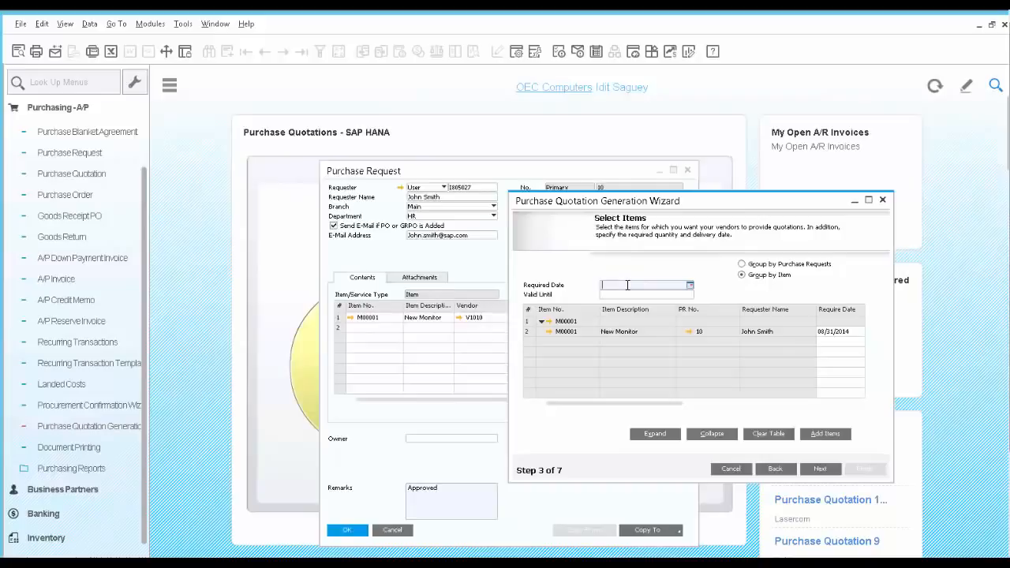
type("0916")
key("Tab")
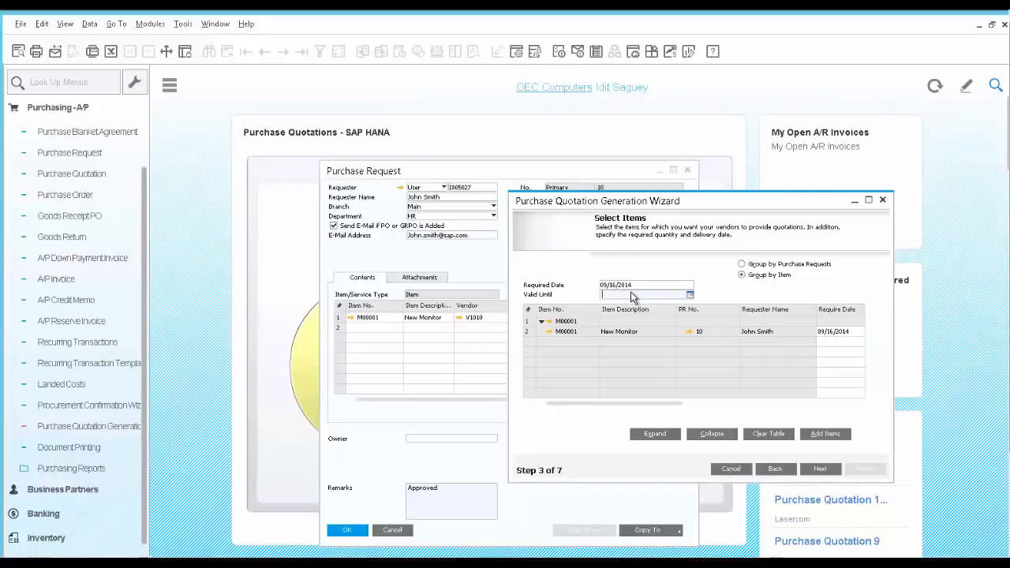
type("09")
type("13")
key("Tab")
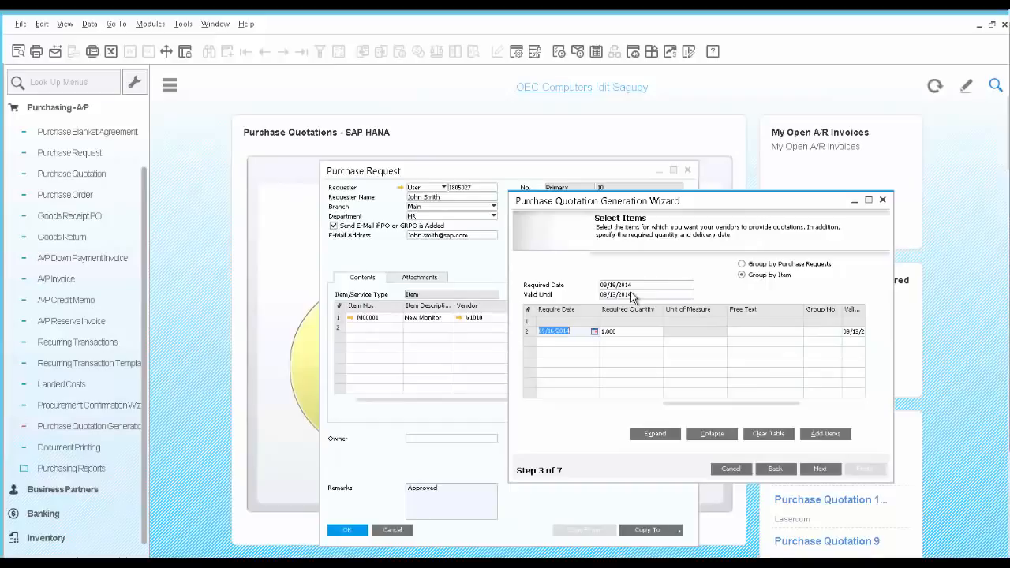
left_click(821, 470)
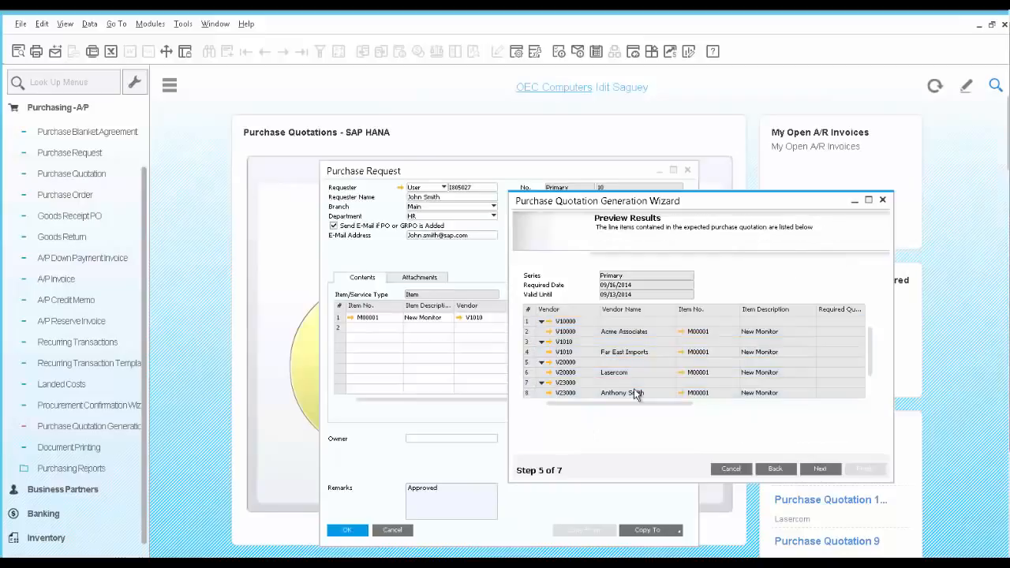
Step: Execute the quotation generation and open purchase quotation 11 for Acme Associates from the Summary Report
left_click(822, 469)
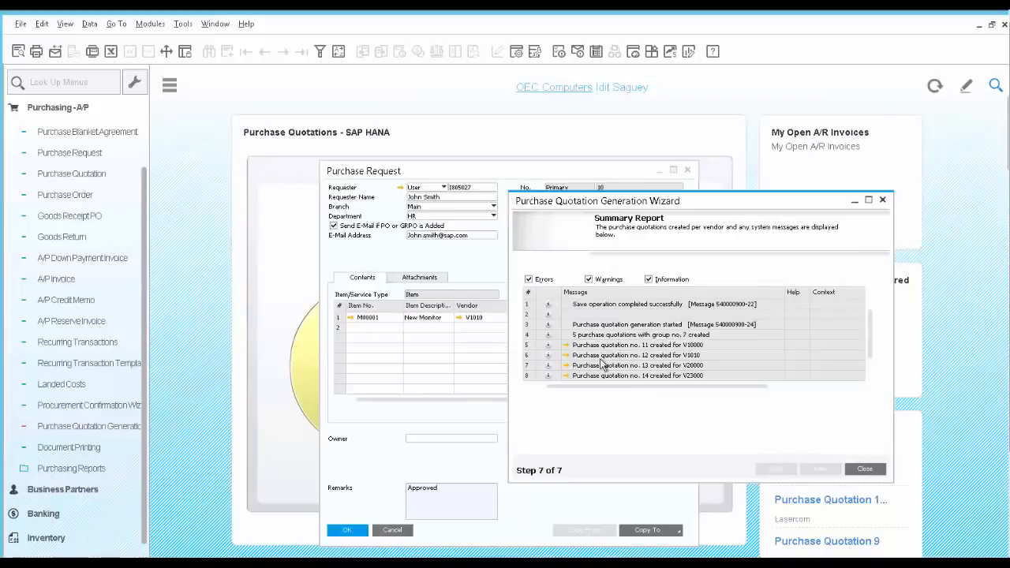
left_click(565, 346)
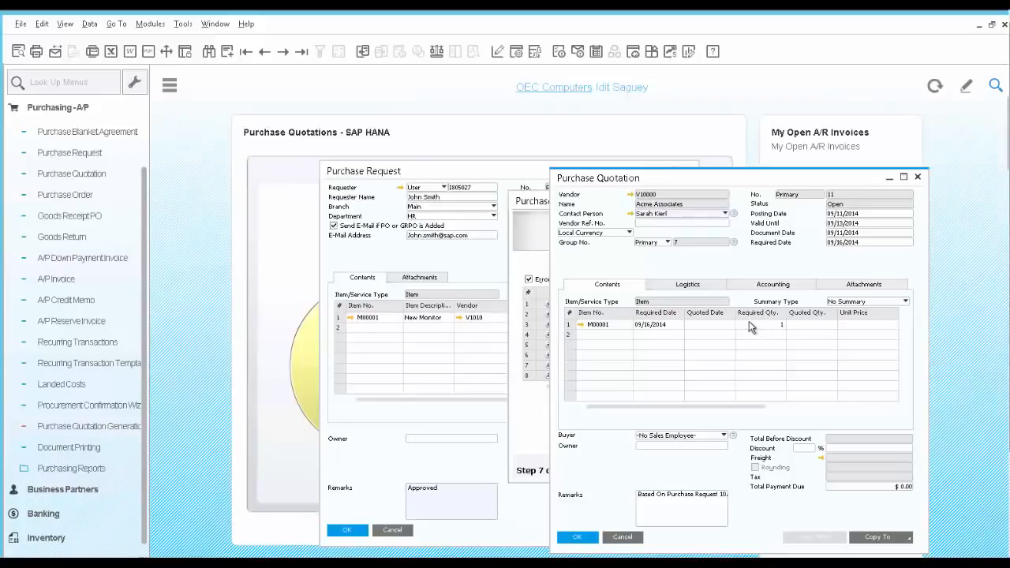
Step: Enter quoted date 09/16/2014, quantity 1 and unit price 200 on row 1, then update quotation 11
left_click(698, 331)
type("0916")
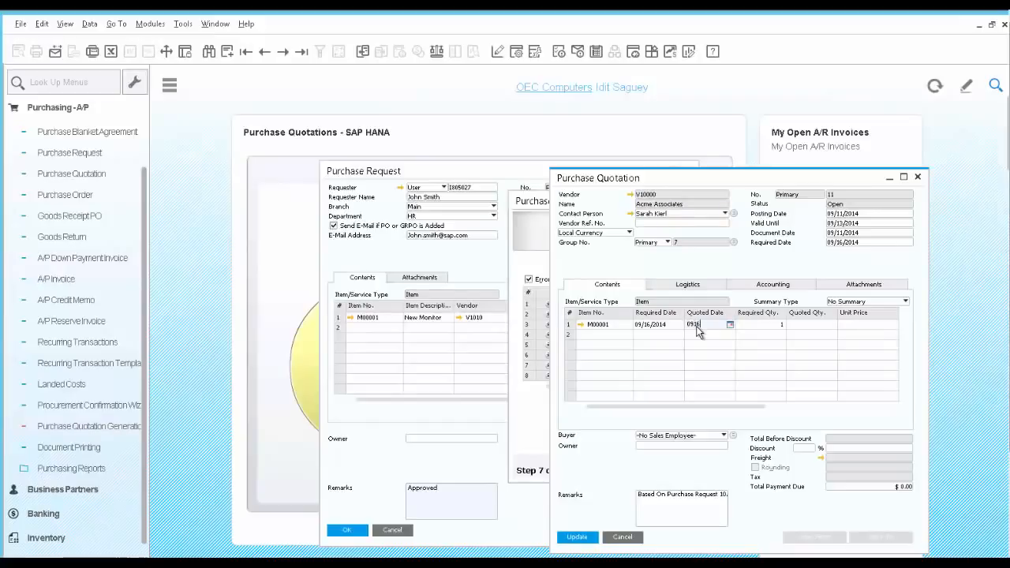
key("Tab")
key("Tab")
type("1")
key("Tab")
type("200")
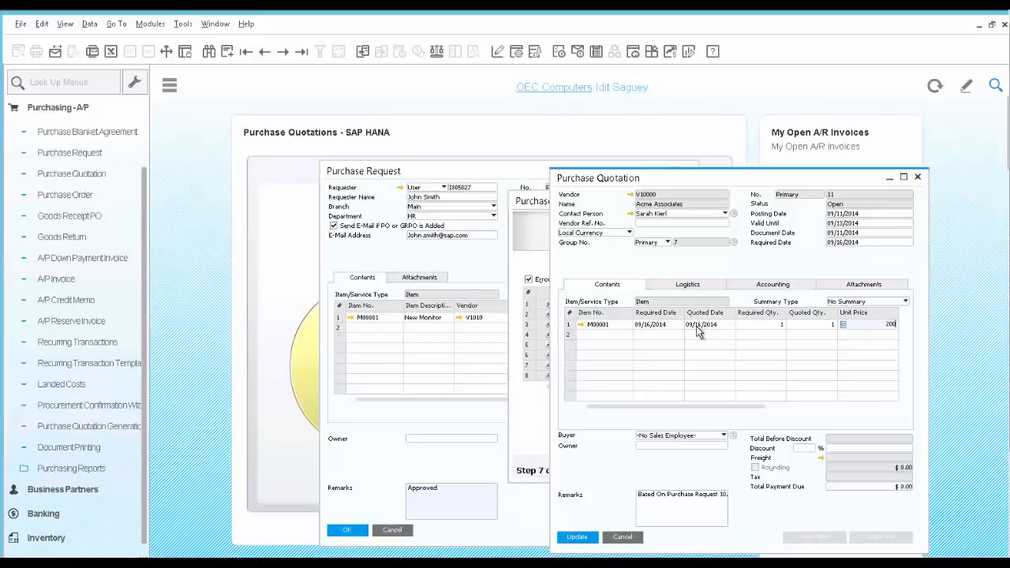
left_click(588, 541)
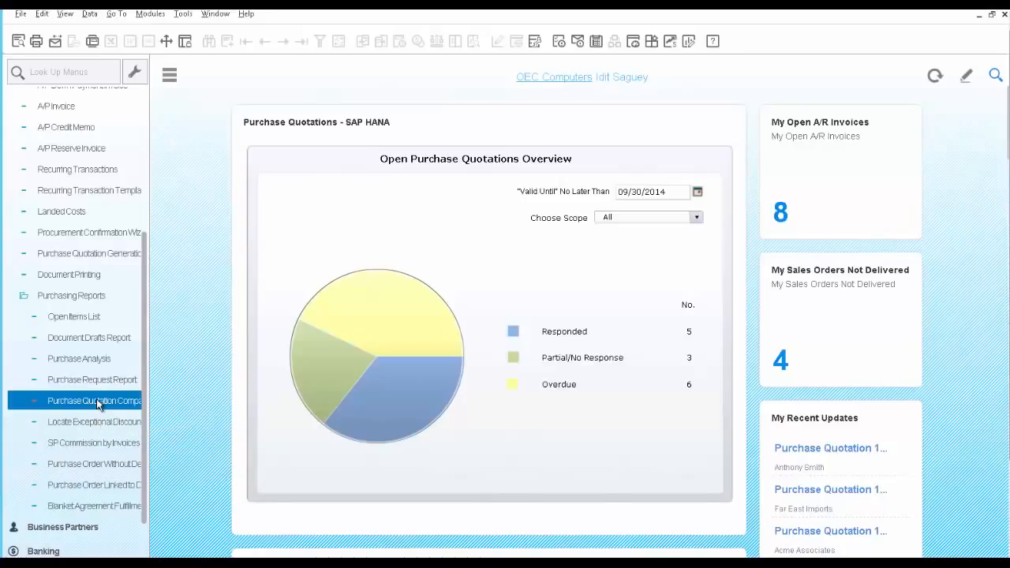
Step: Run the Purchase Quotation Comparison Report for item code range M00001 to M00001
left_click(98, 403)
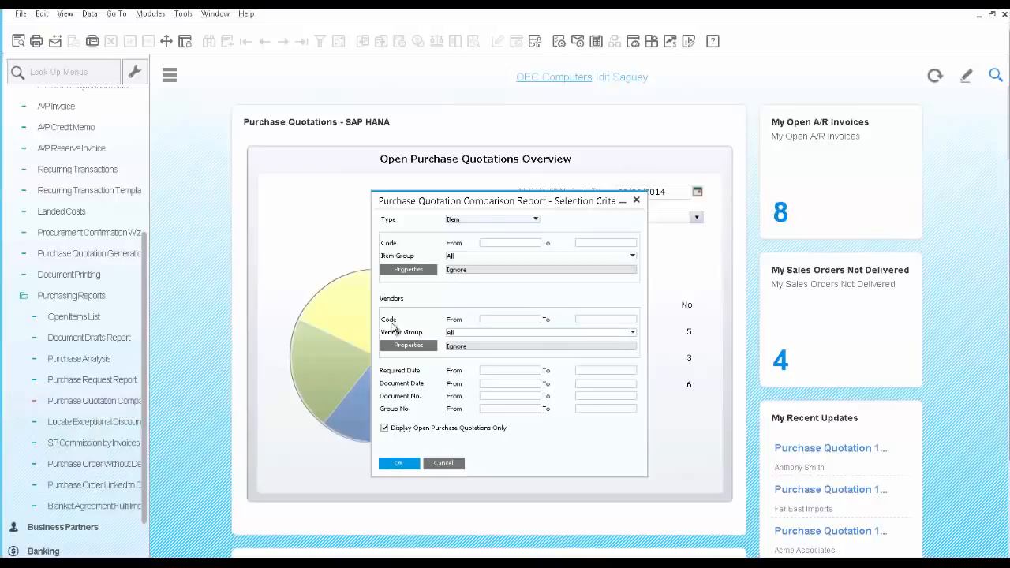
left_click(498, 244)
type("M00001")
key("Tab")
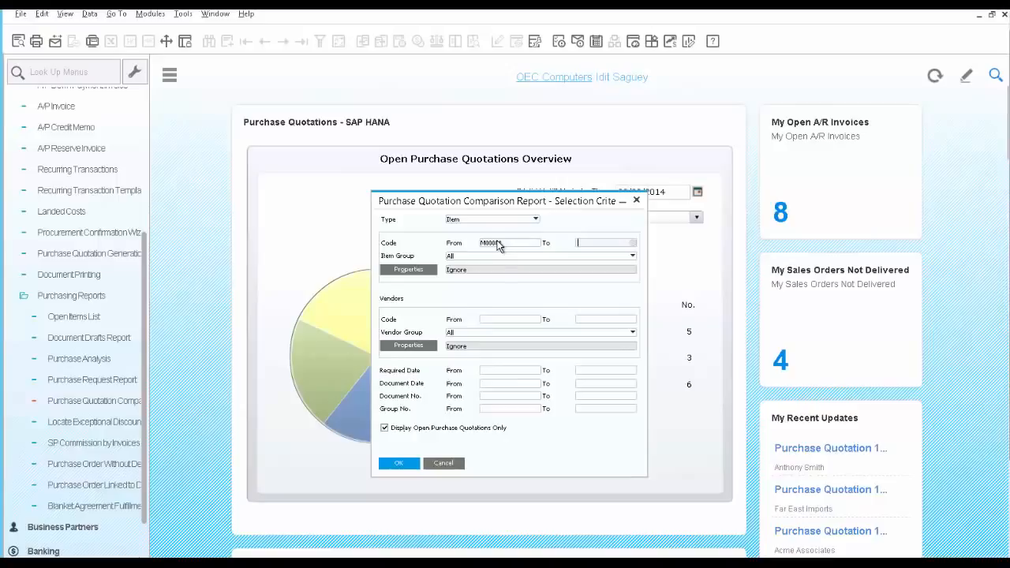
left_click(400, 464)
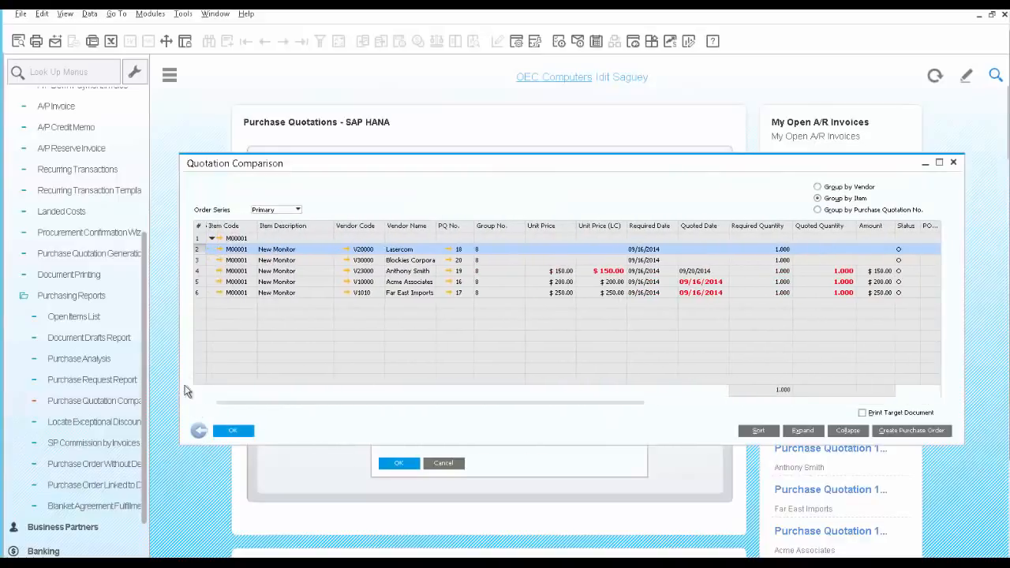
Step: Choose Acme Associates' $200 quotation in the comparison and create a purchase order from it
left_click(198, 271)
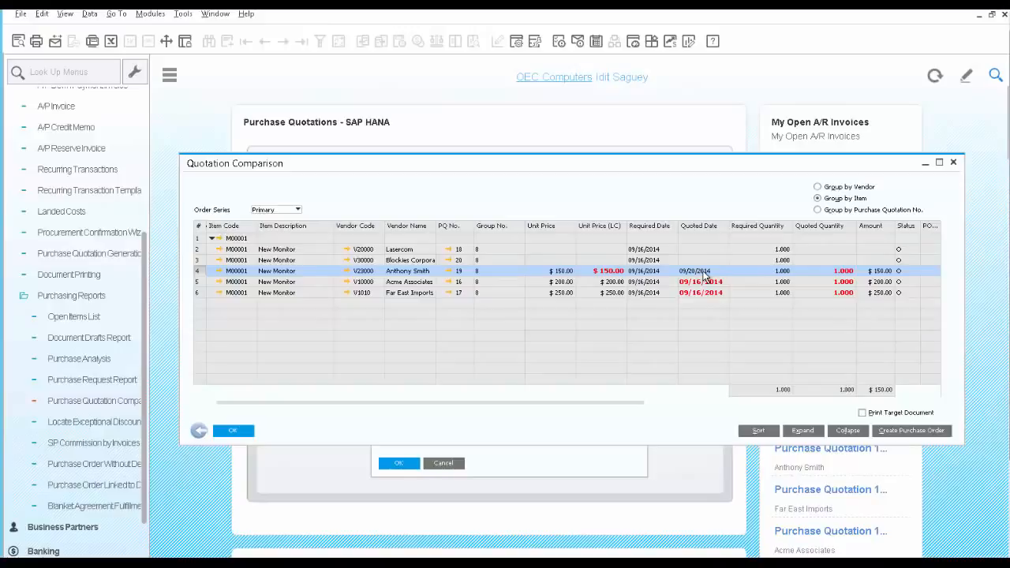
left_click(197, 282)
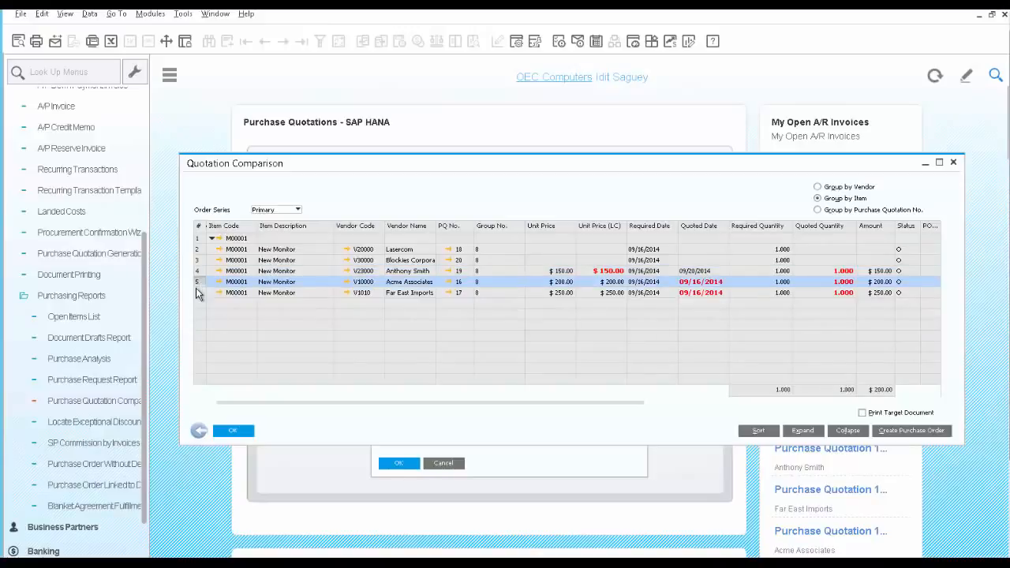
left_click(197, 293)
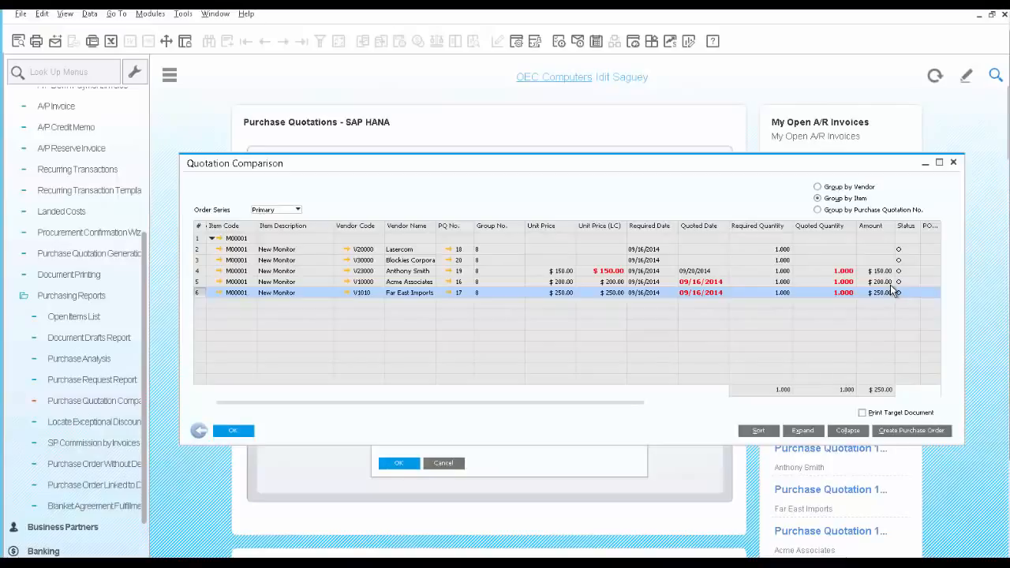
left_click(200, 281)
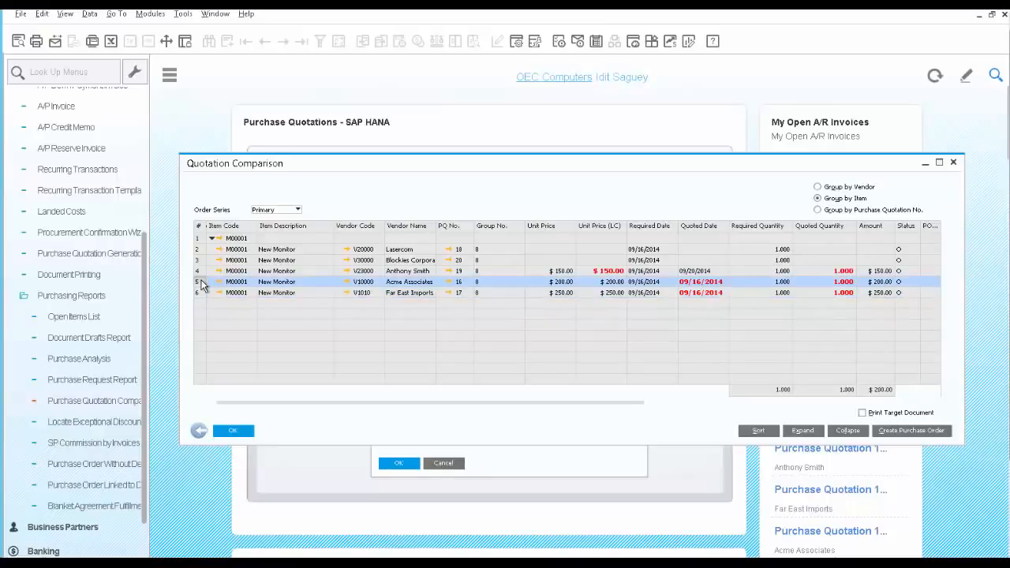
left_click(917, 432)
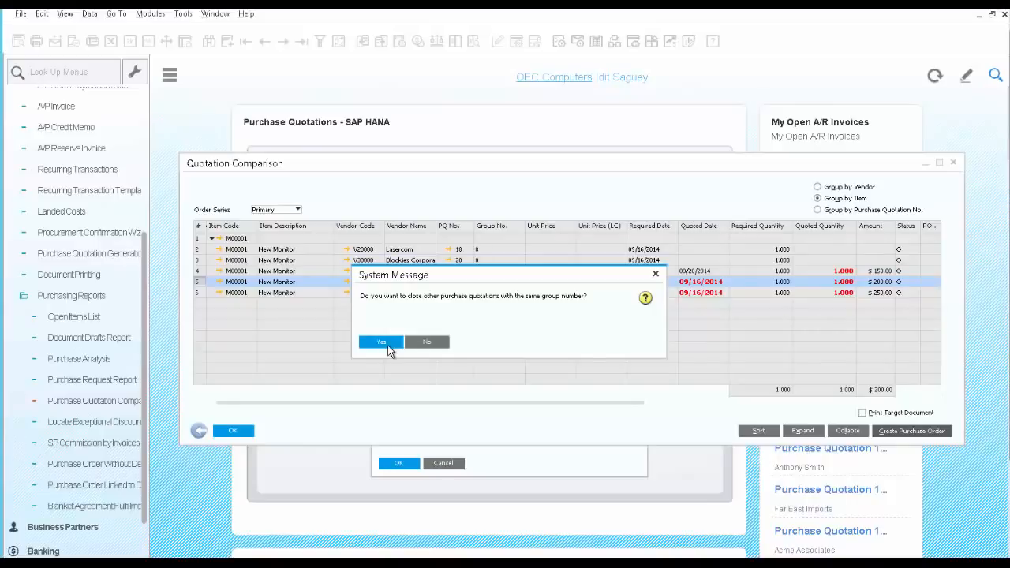
Step: Close the group's other quotations to create PO 1050, then e-mail it with the edited report attached
left_click(381, 342)
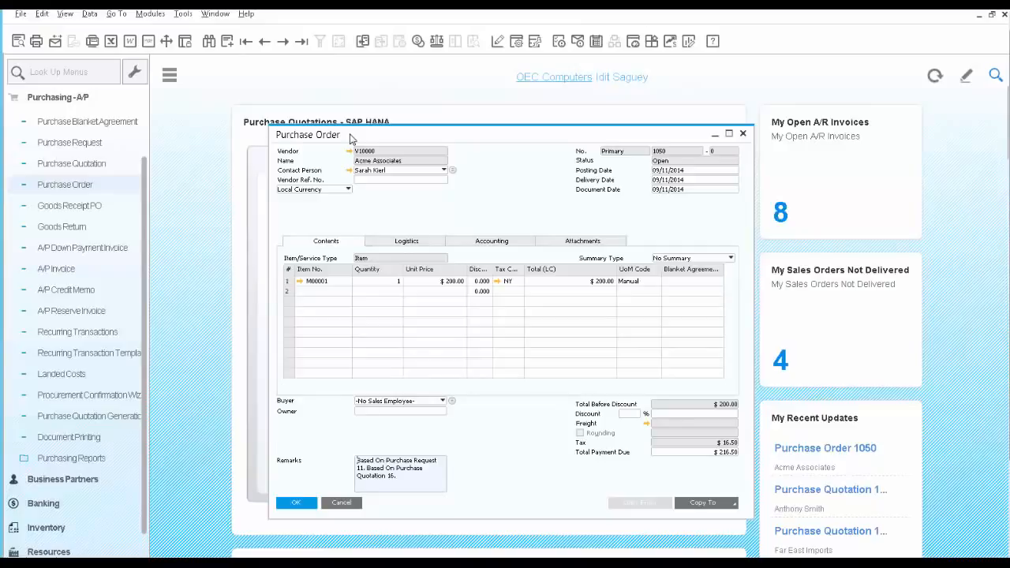
left_click(55, 44)
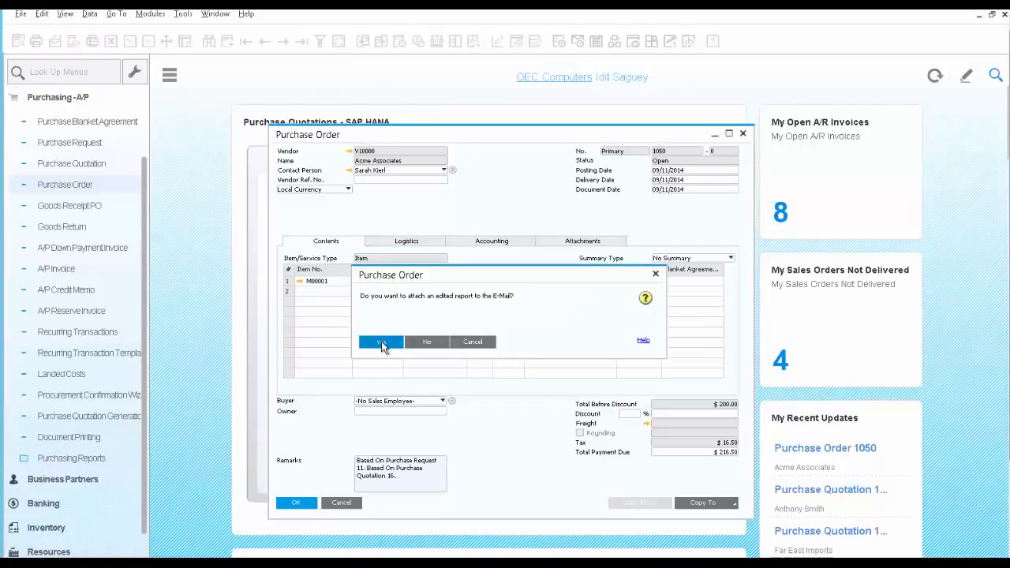
left_click(381, 343)
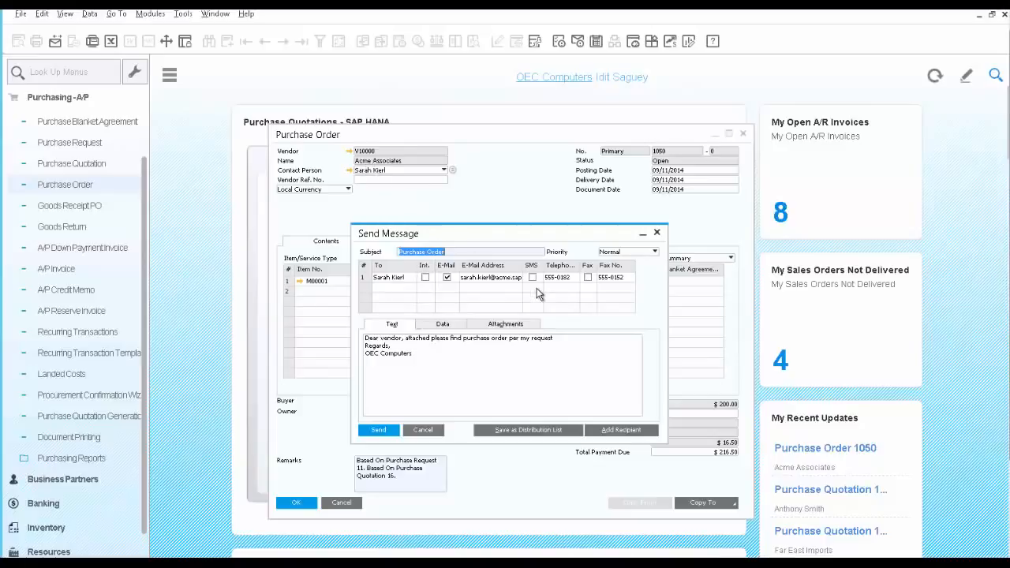
Step: Review the purchase order e-mail's Text, Data and Attachments tabs
left_click(387, 371)
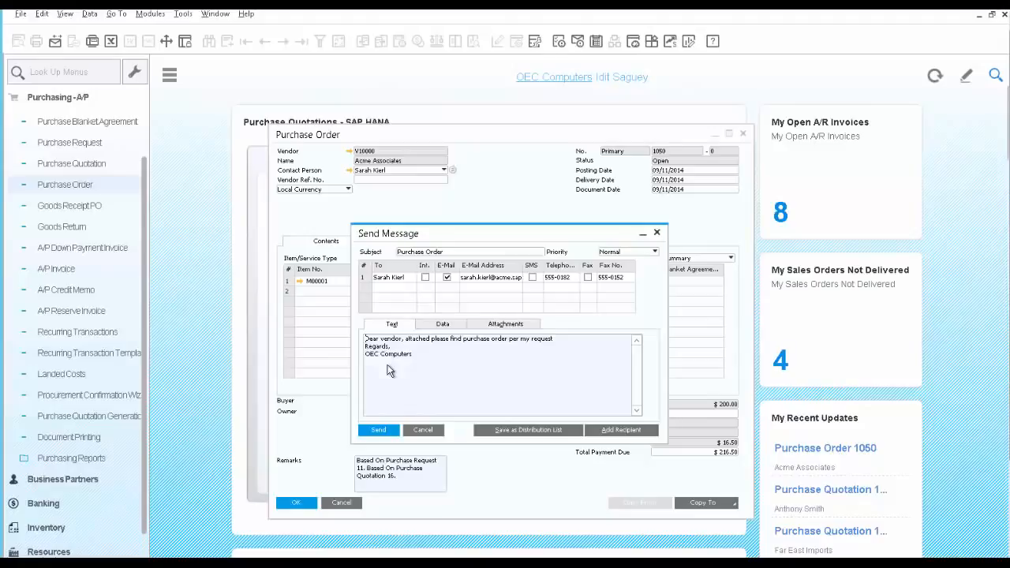
left_click(442, 325)
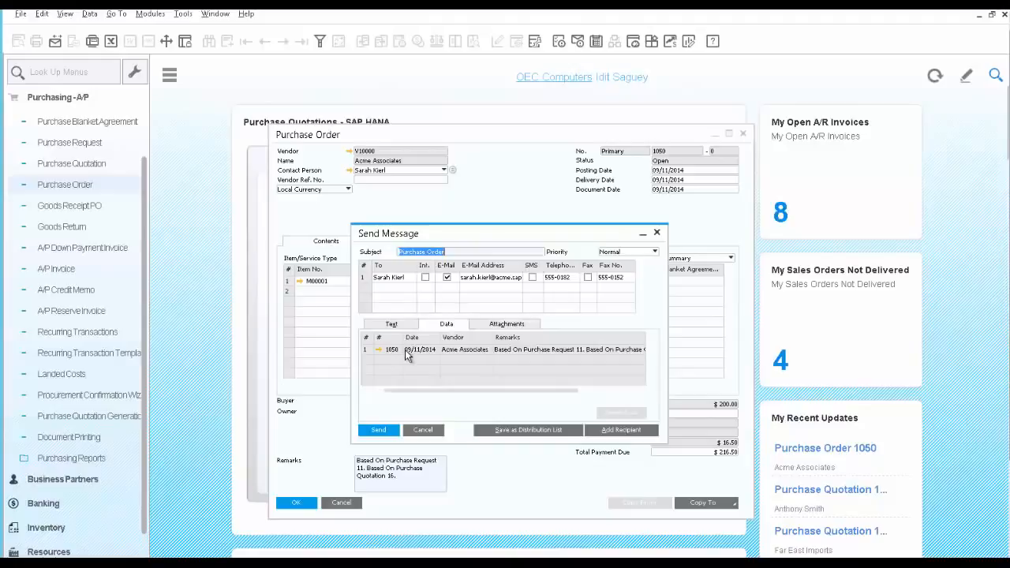
left_click(492, 328)
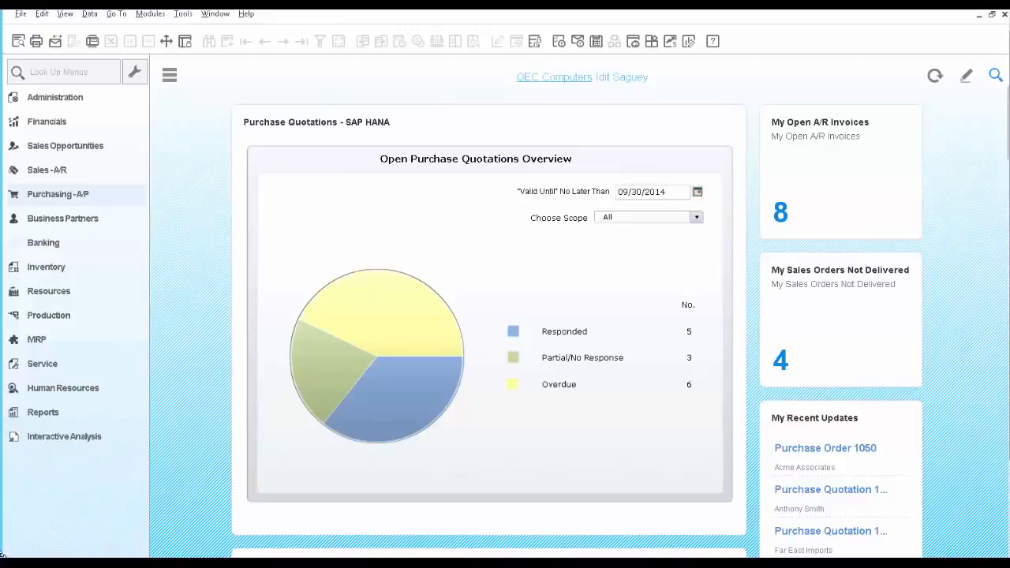
mouse_move(379, 341)
mouse_move(442, 328)
mouse_move(402, 327)
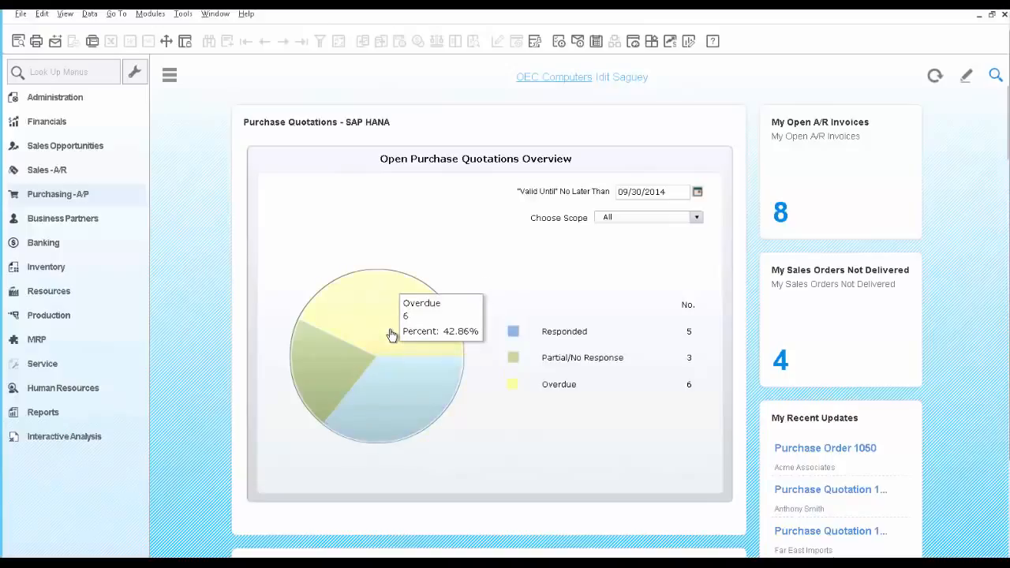
left_click(393, 337)
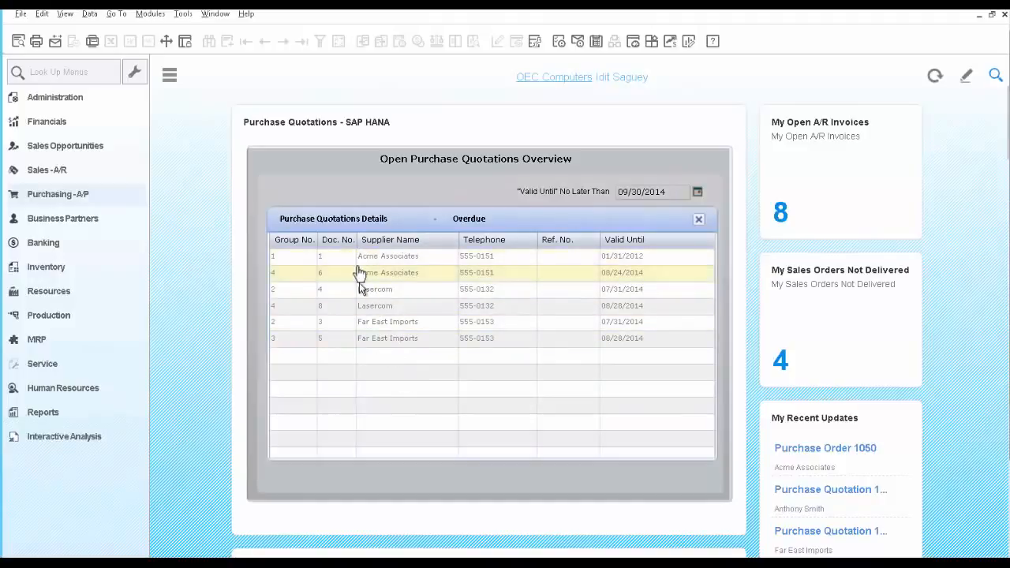
left_click(356, 341)
double_click(355, 341)
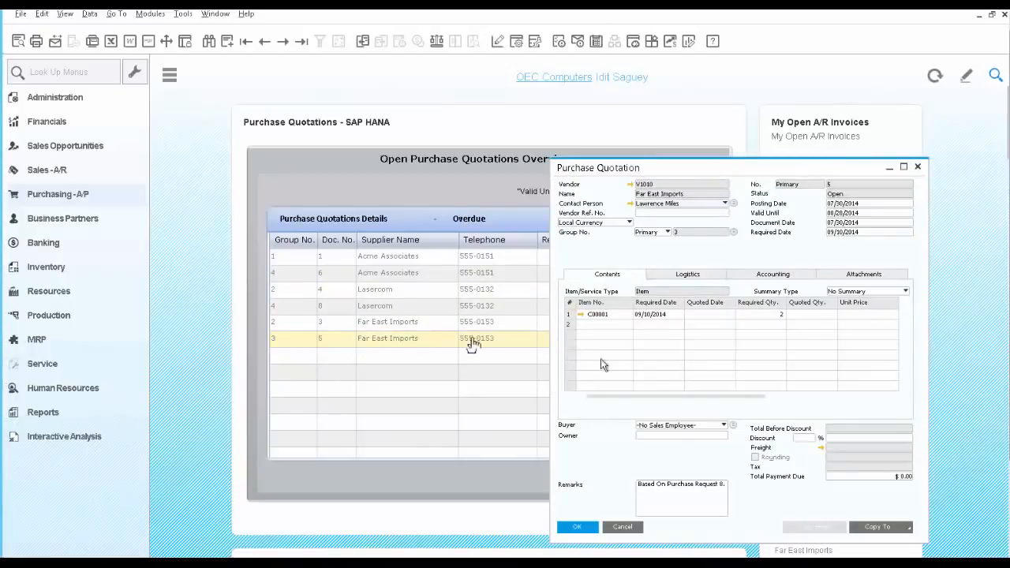
left_click(623, 527)
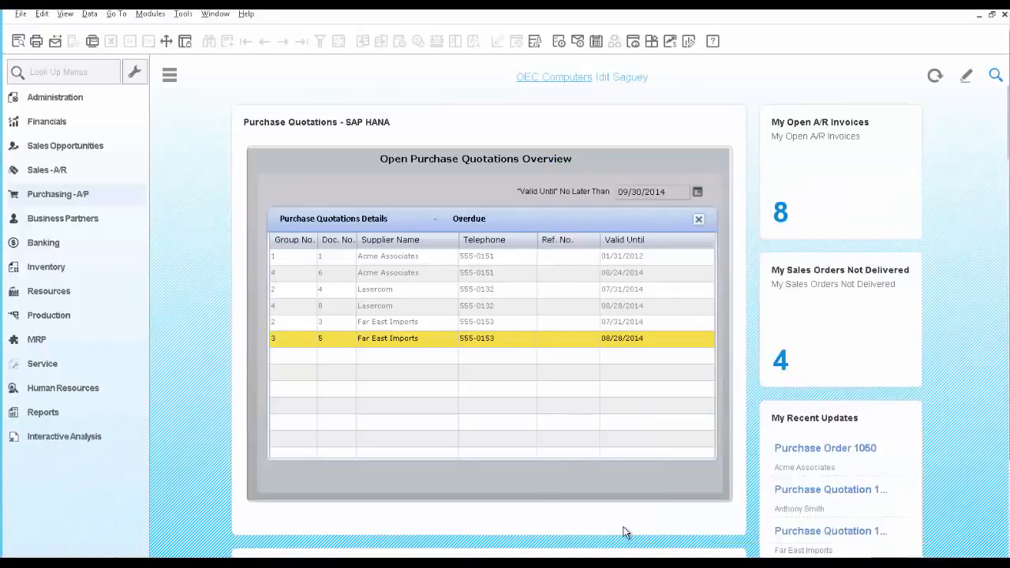
left_click(698, 221)
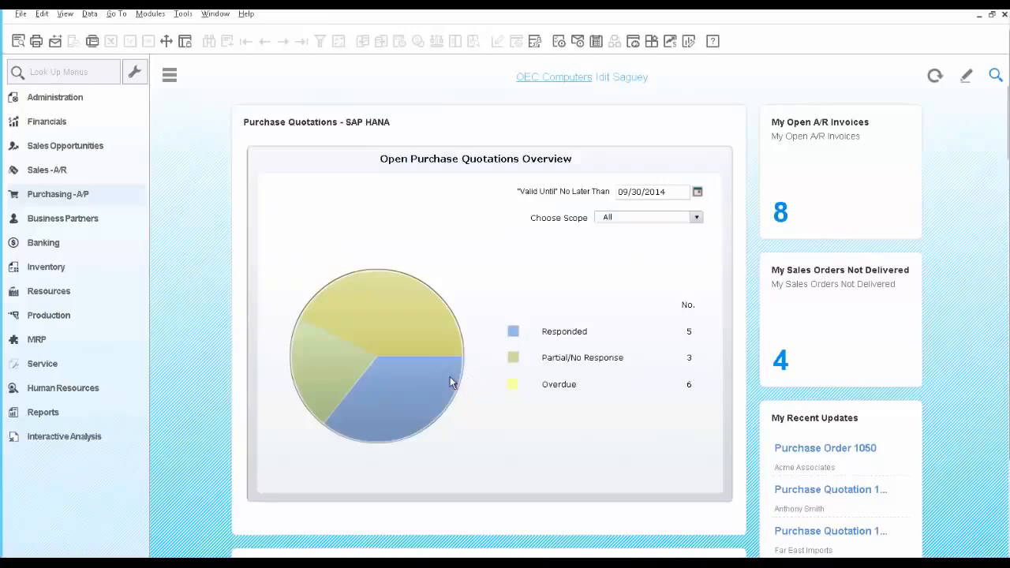
left_click(377, 391)
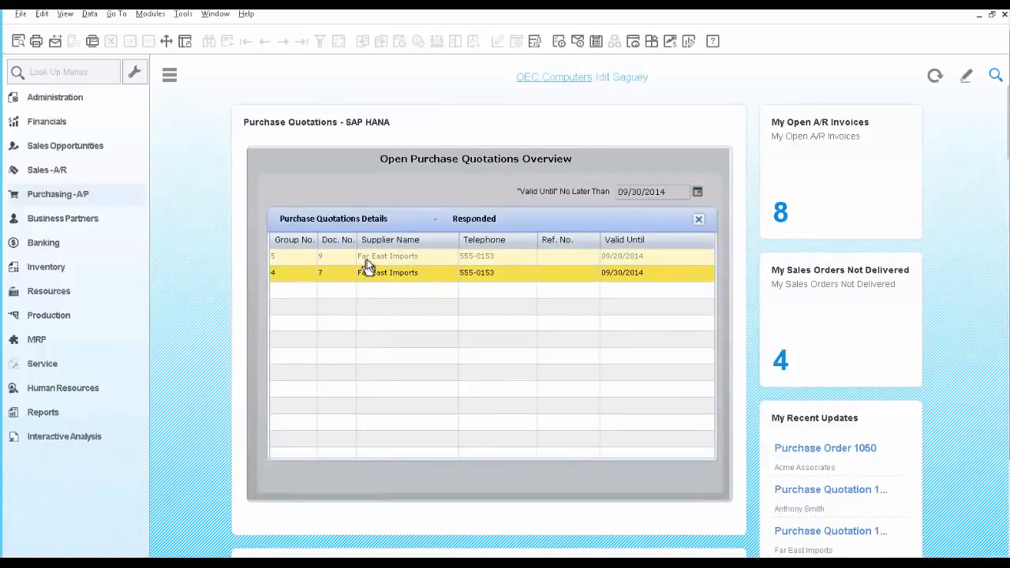
left_click(698, 220)
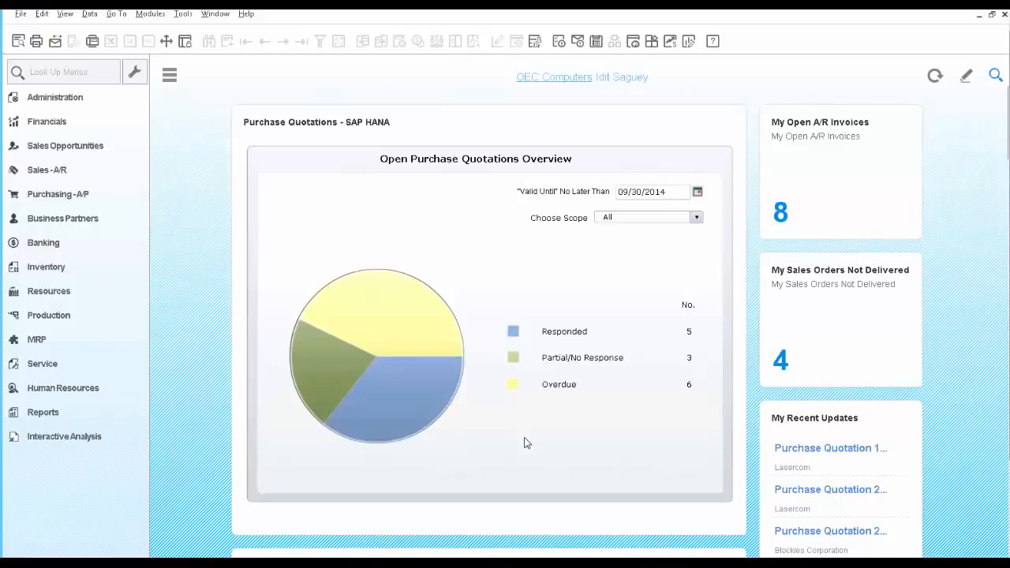
Step: Search the company data for item M00001
left_click(996, 79)
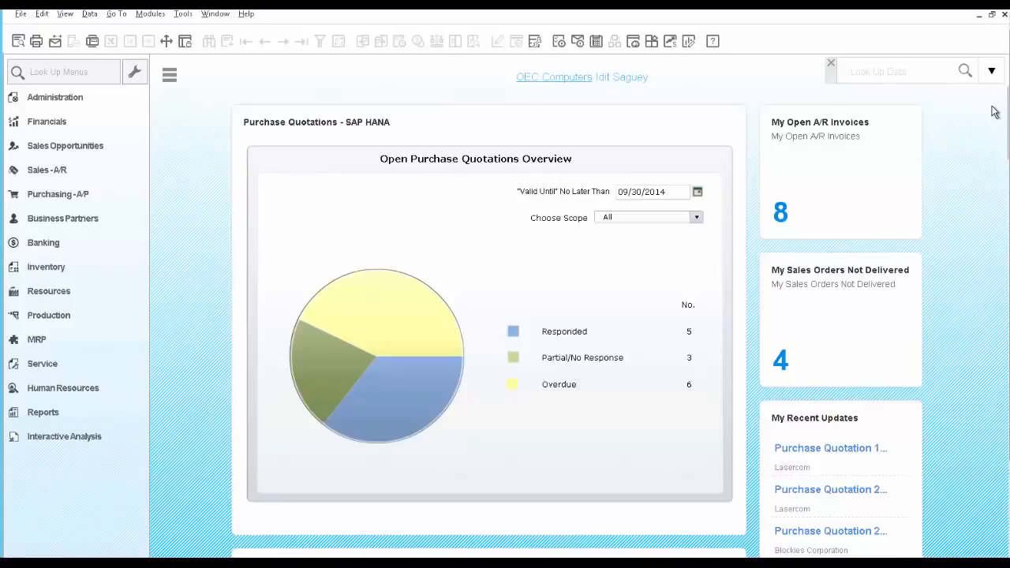
left_click(899, 71)
type("M00001")
key("Return")
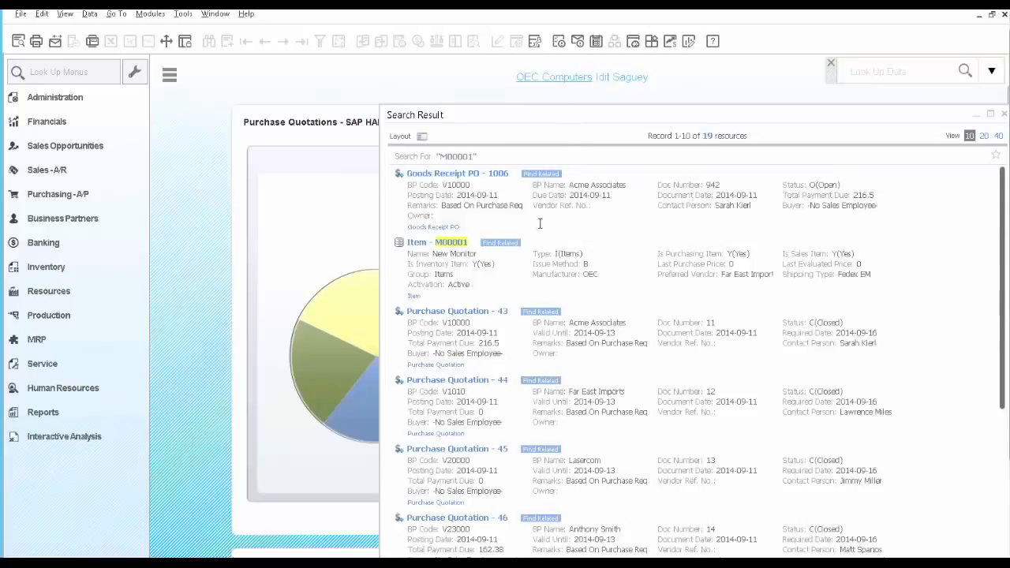
Step: Filter results to Goods Receipt PO, open receipt 1006 and show its Relationship Map
mouse_move(458, 246)
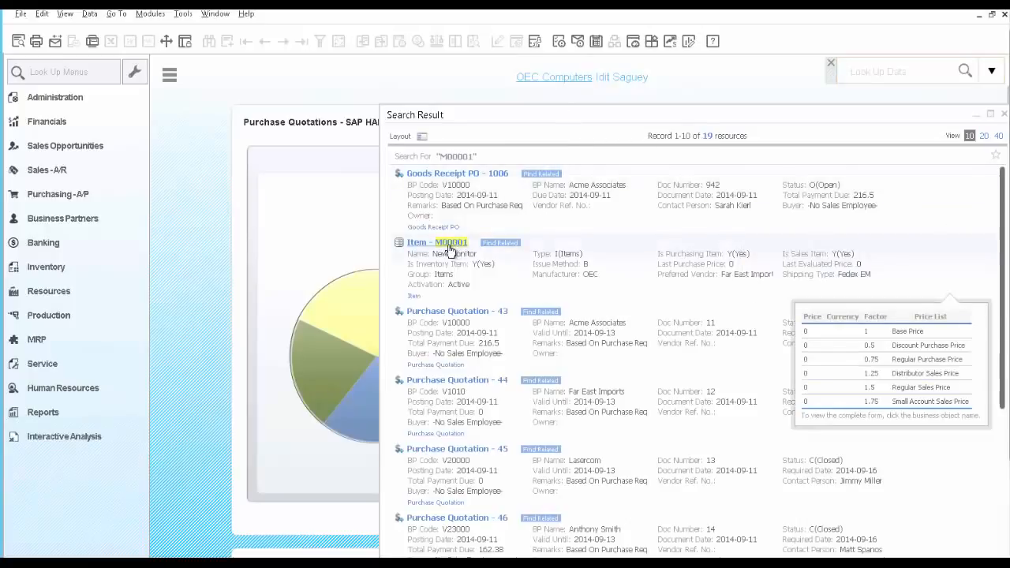
left_click(422, 139)
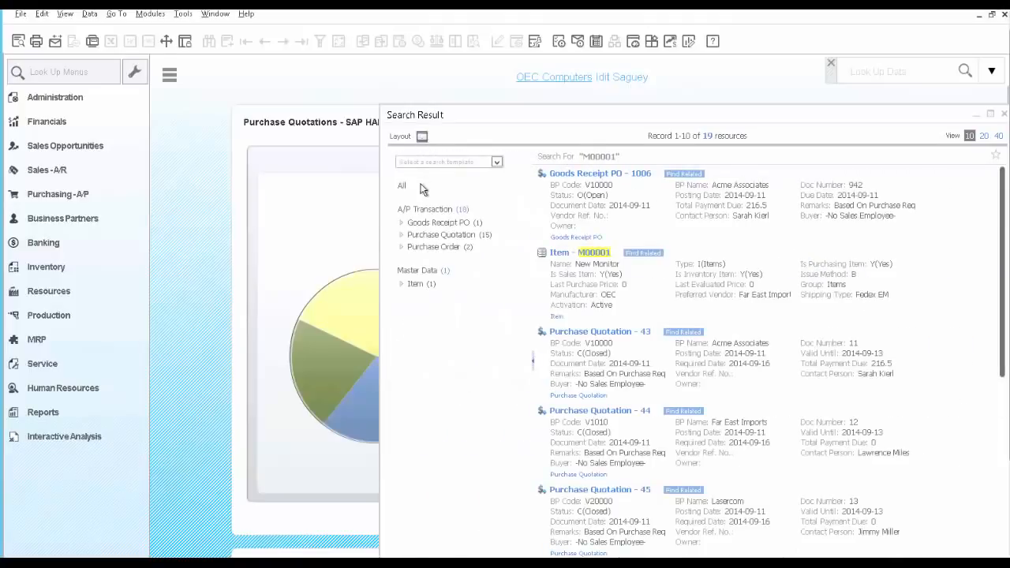
left_click(426, 223)
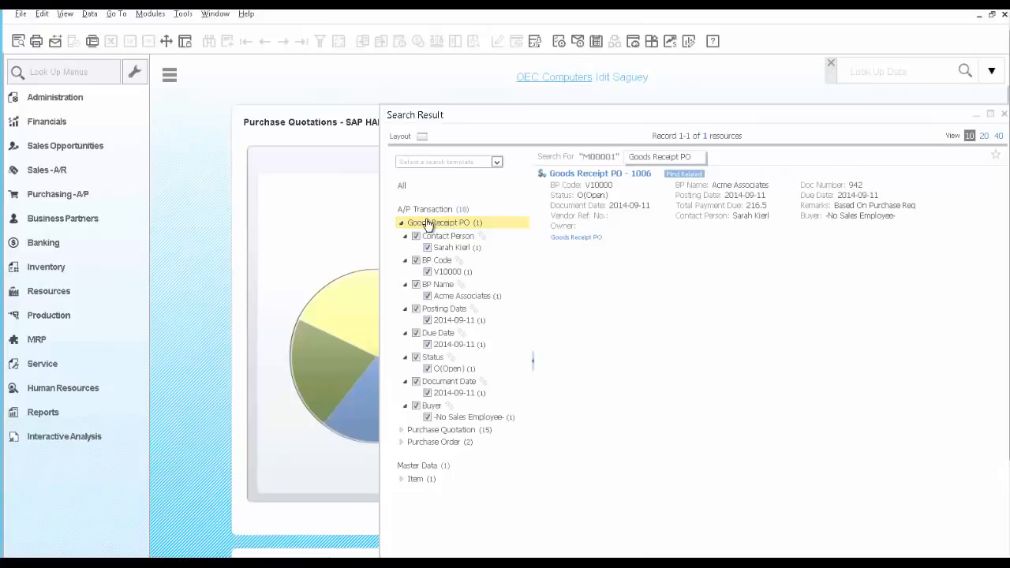
mouse_move(557, 207)
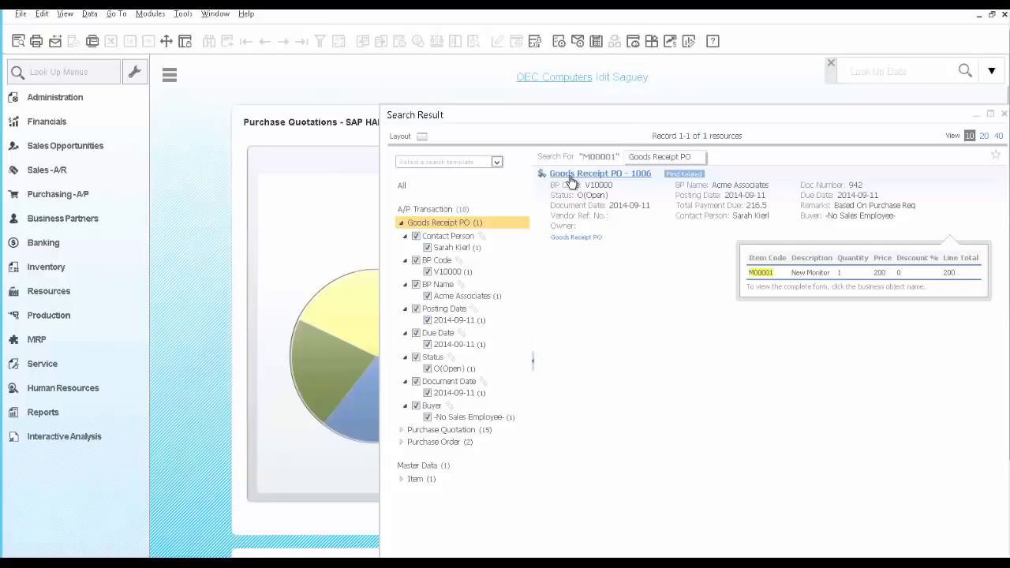
left_click(572, 180)
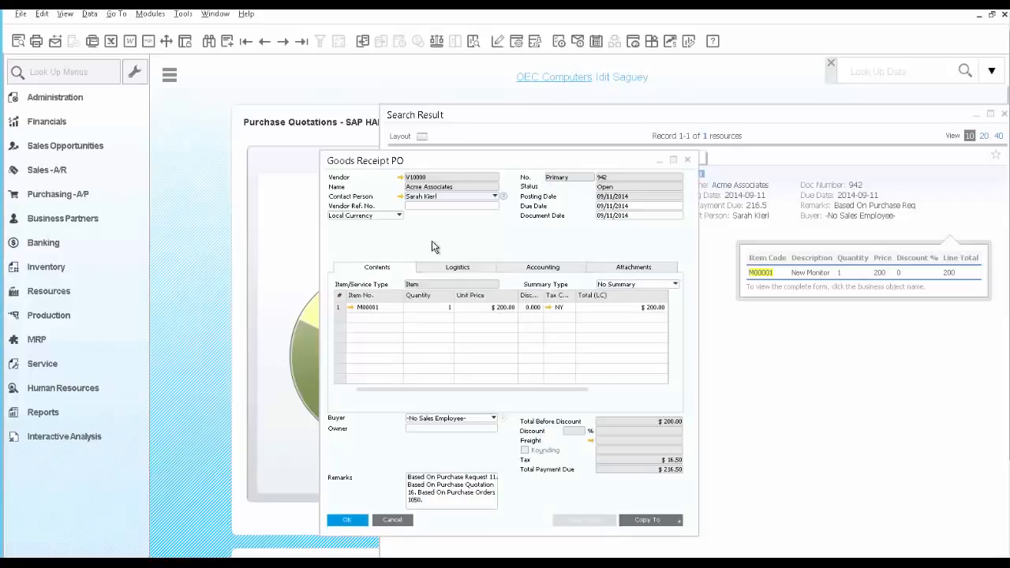
right_click(432, 240)
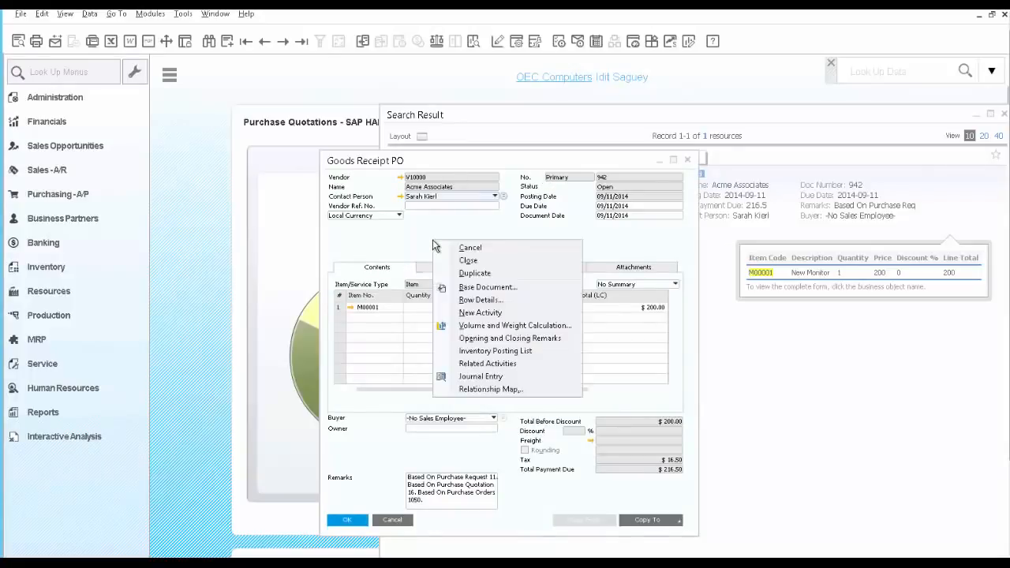
left_click(480, 390)
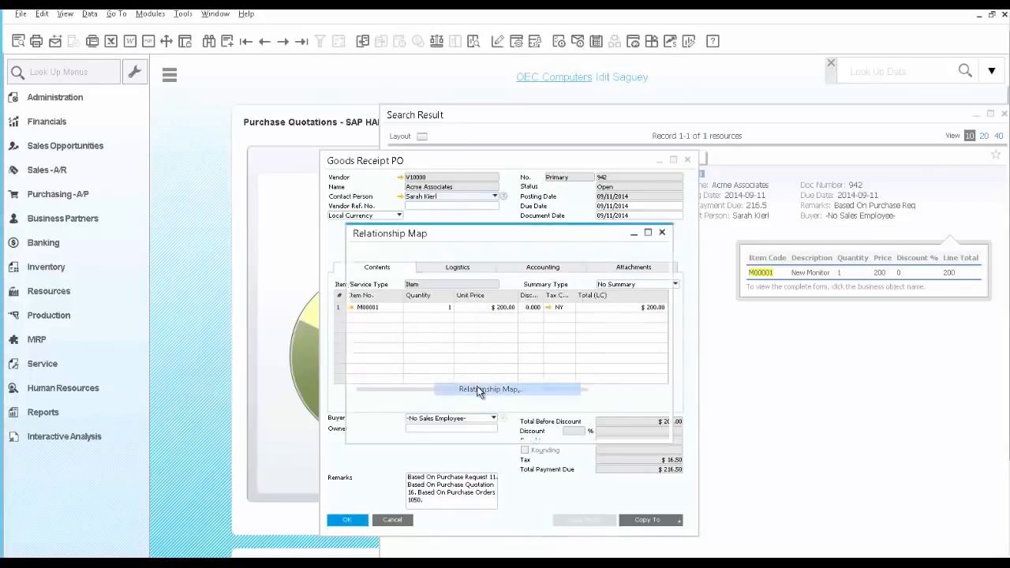